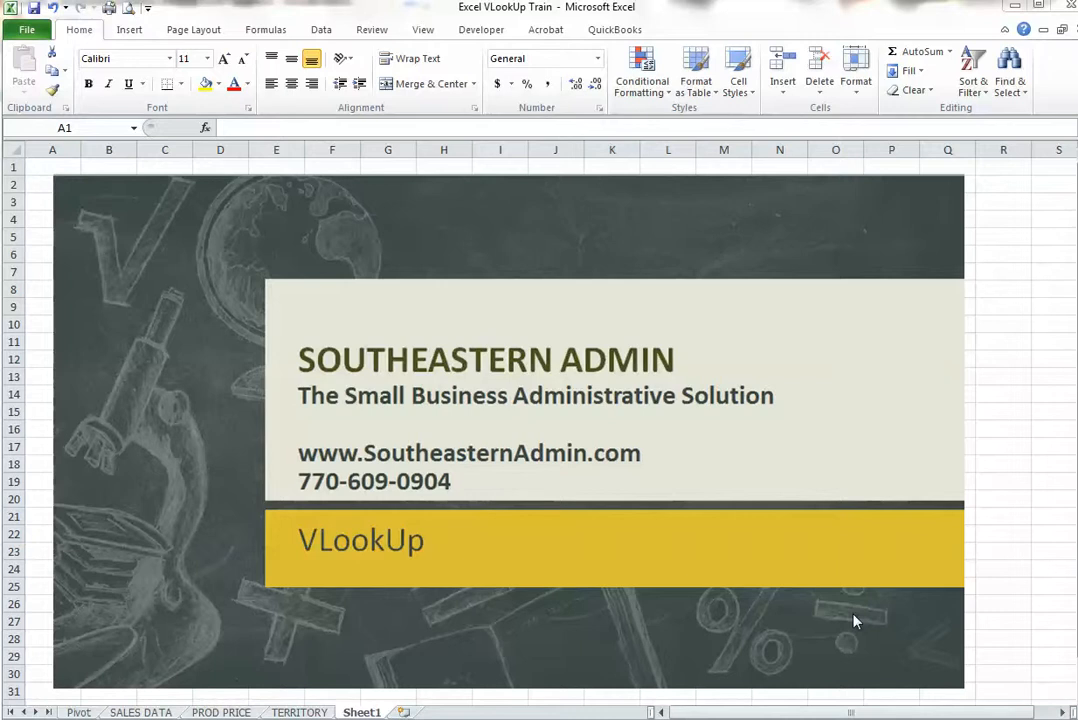
# Open the SALES DATA sheet and clear the existing formula from the first Cost Ea cell, K2.
pyautogui.click(152, 713)
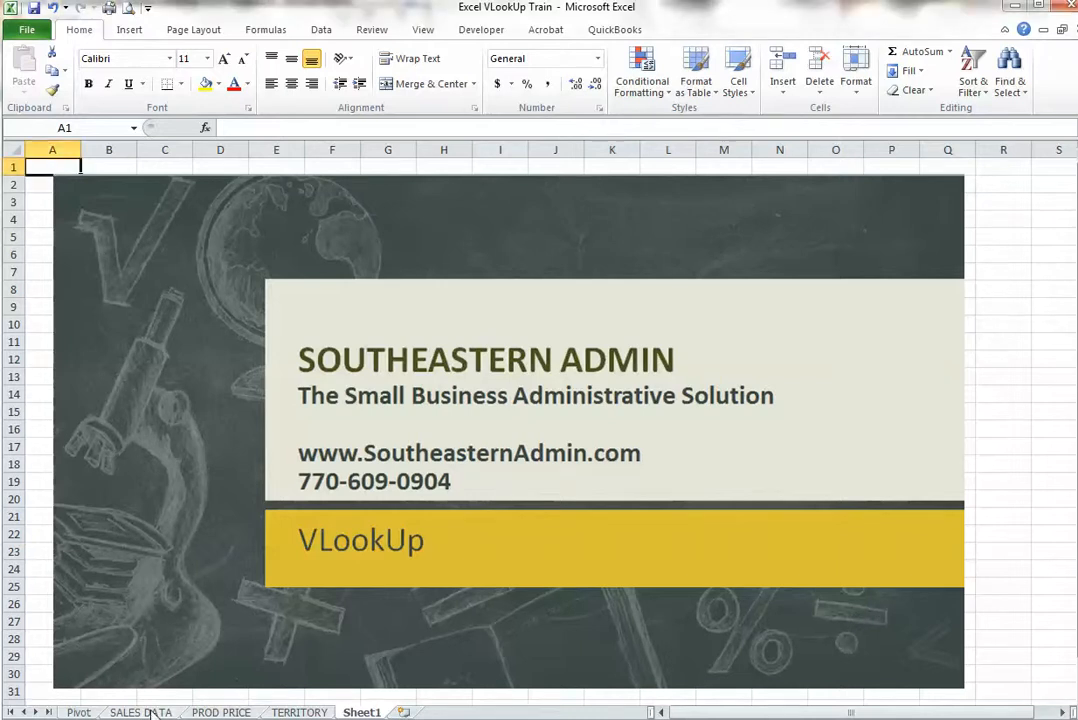
pyautogui.click(149, 712)
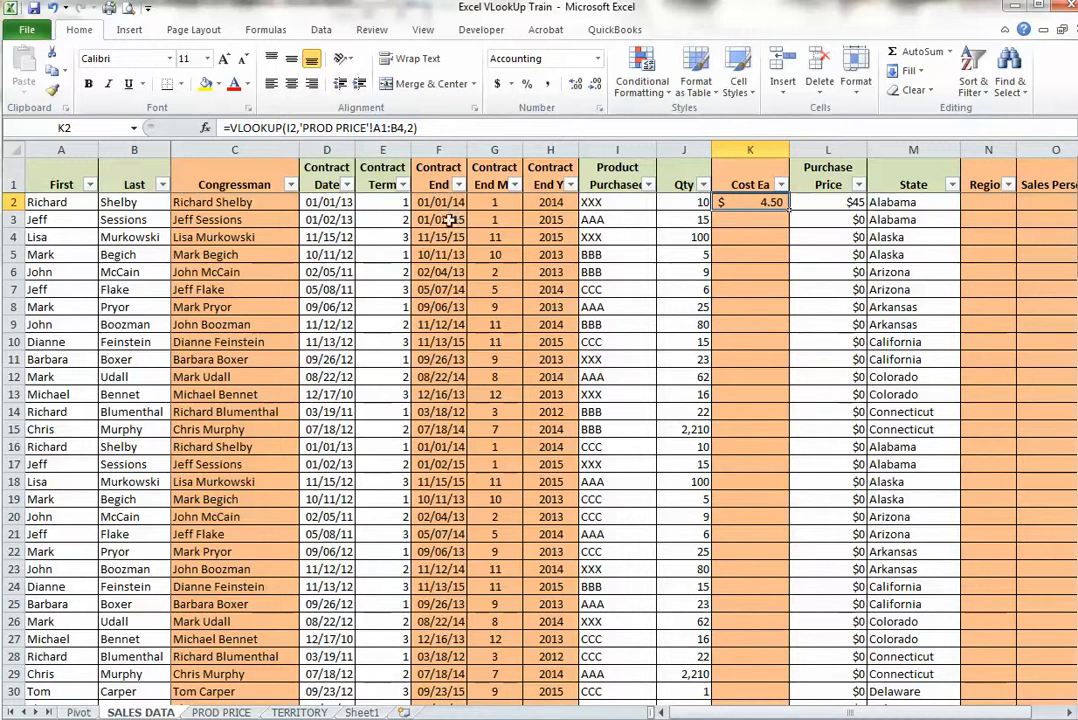
pyautogui.press('Delete')
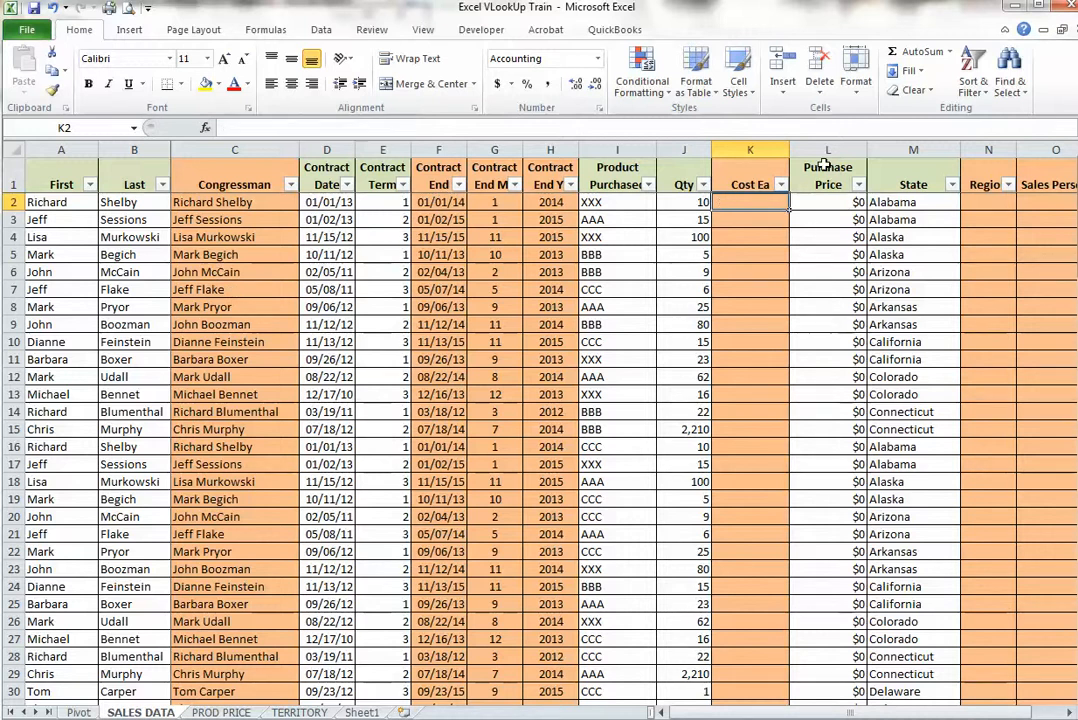
# Examine the Congressman and Contract End date, month and year columns, and the product prices on the PROD PRICE sheet.
pyautogui.click(261, 219)
pyautogui.click(440, 238)
pyautogui.click(494, 238)
pyautogui.click(558, 240)
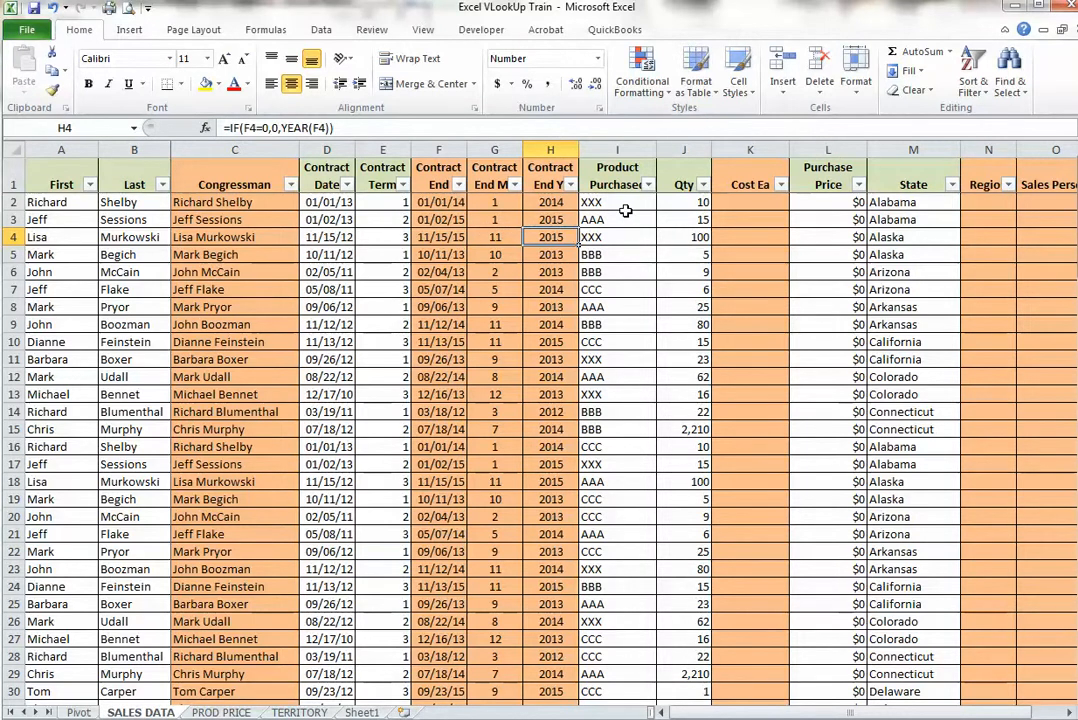
pyautogui.click(747, 201)
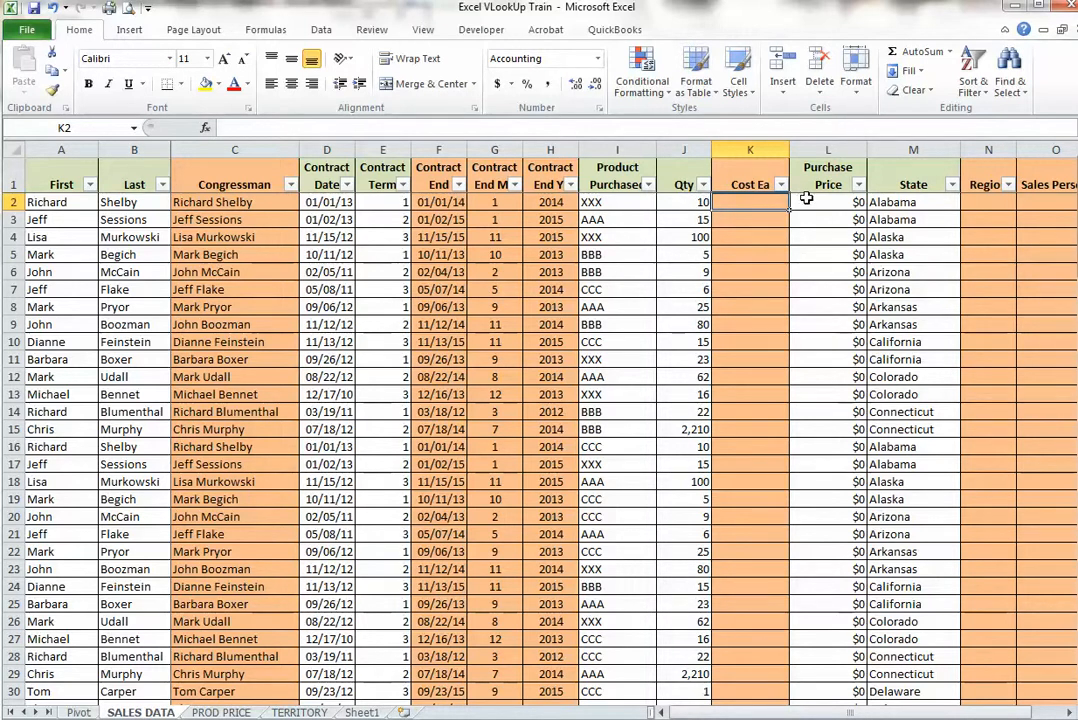
pyautogui.click(205, 711)
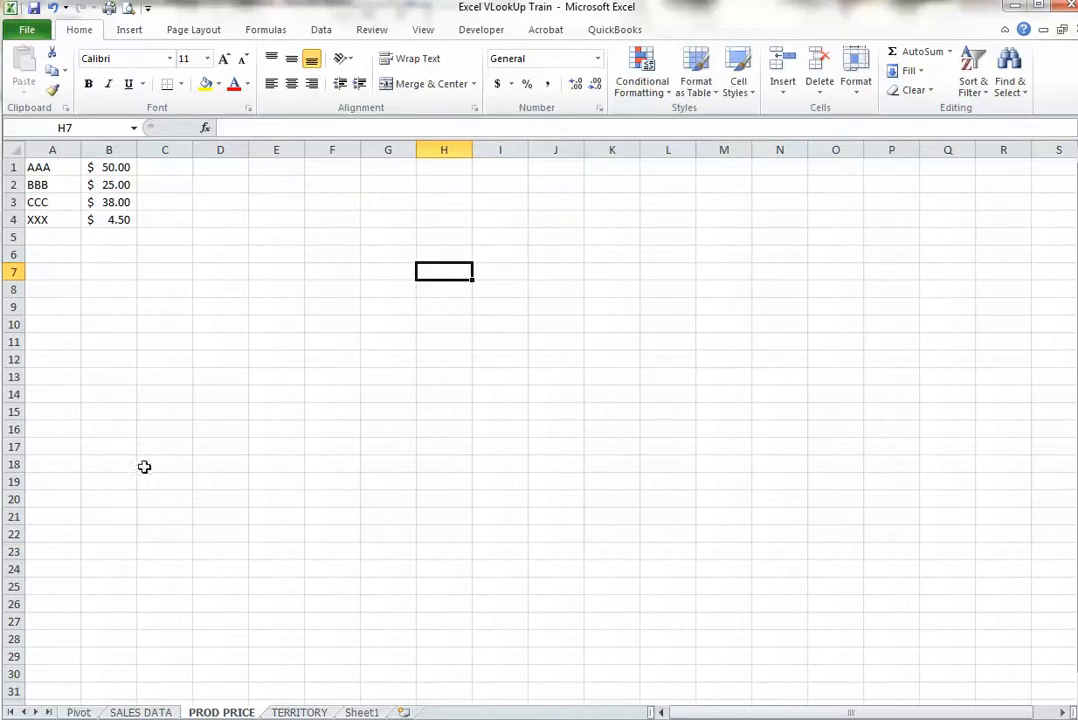
pyautogui.click(140, 712)
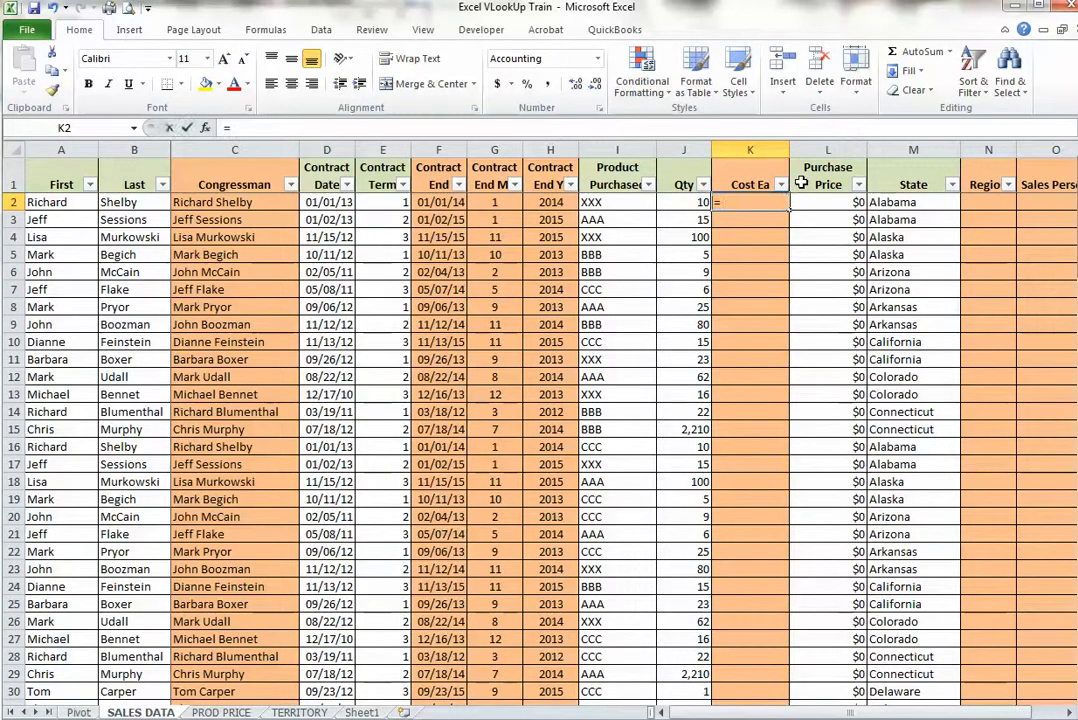
# Start a VLOOKUP formula in K2 of SALES DATA with the purchased product in I2 as the lookup value.
pyautogui.write('=')
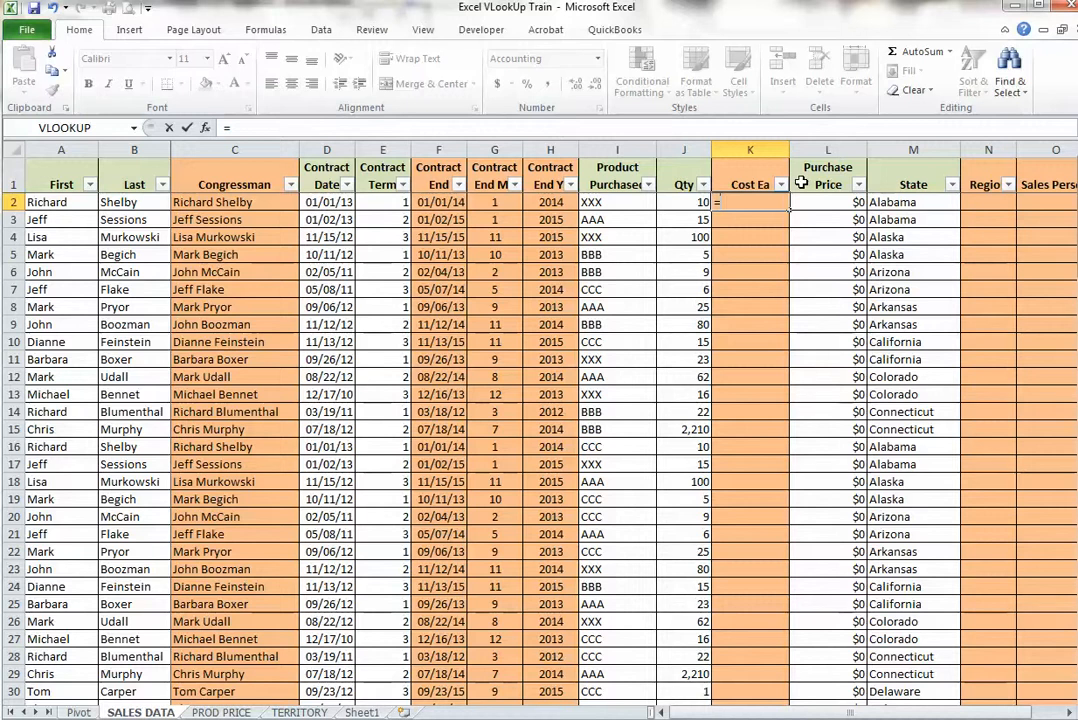
pyautogui.write('vlookup')
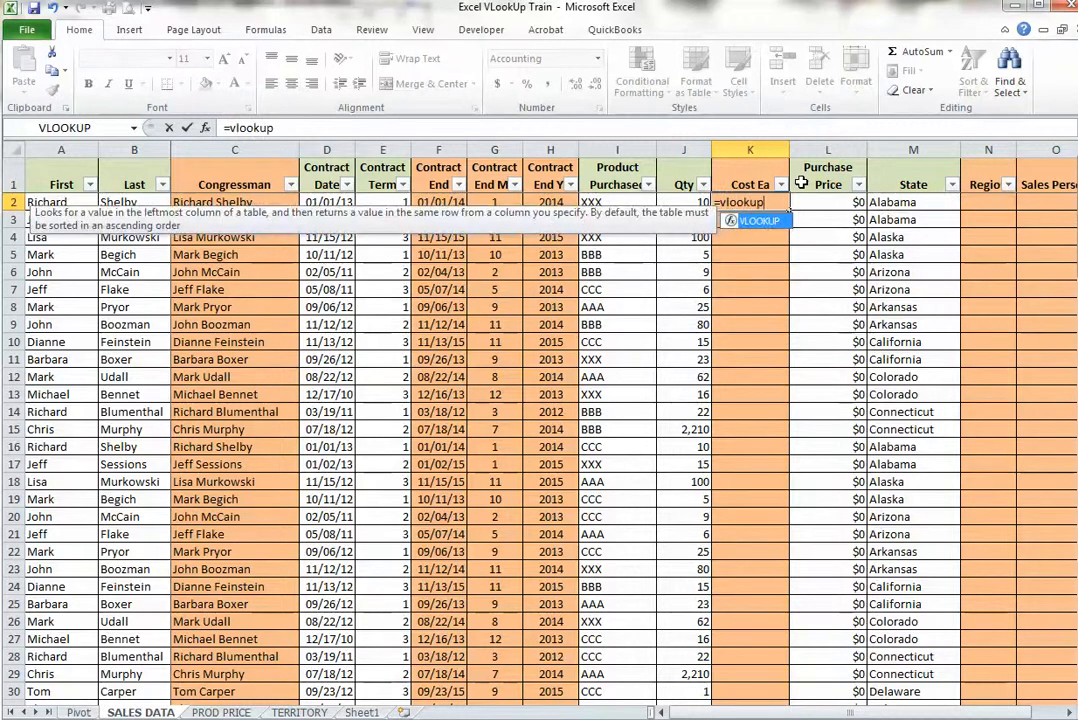
pyautogui.write('(')
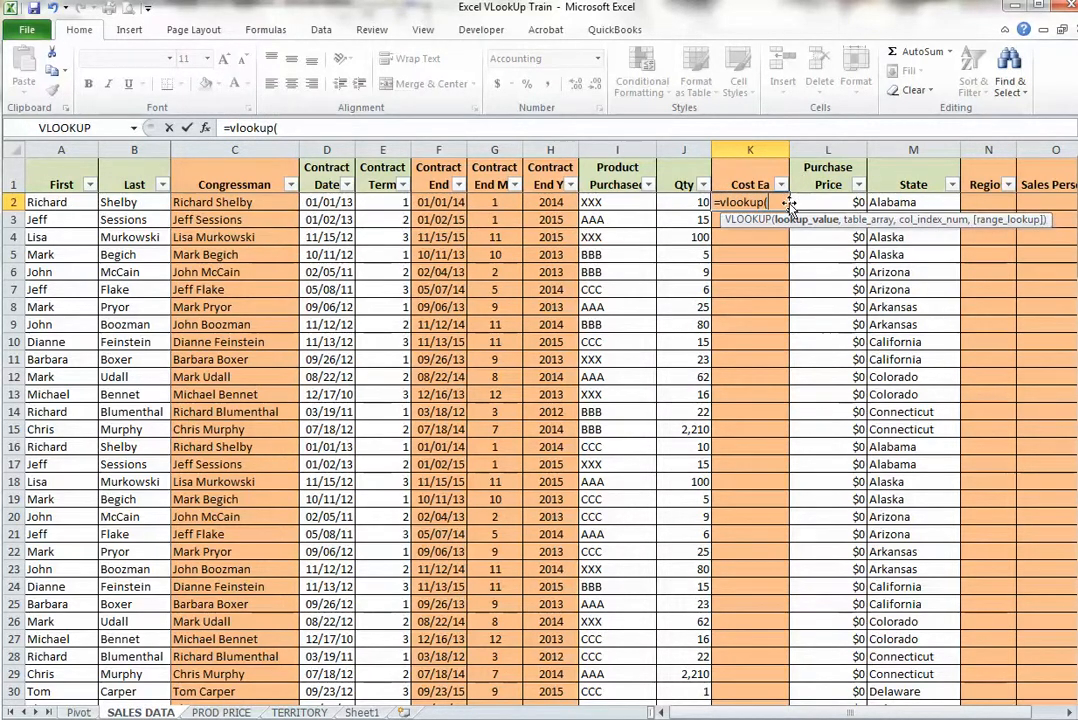
pyautogui.click(629, 202)
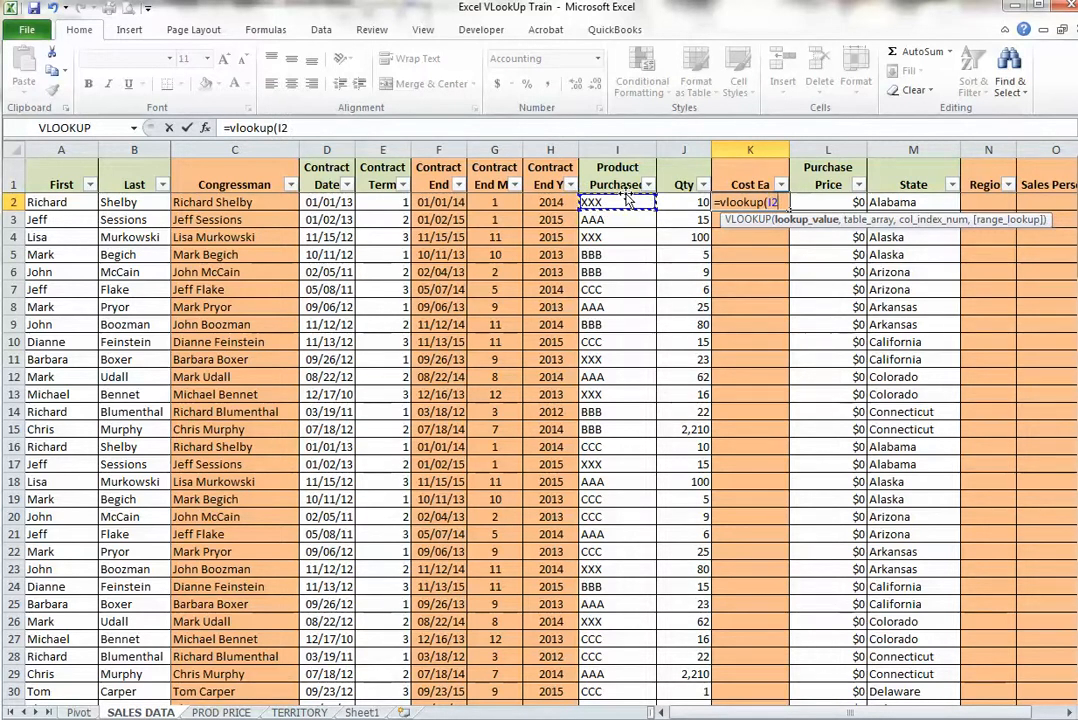
pyautogui.write(',')
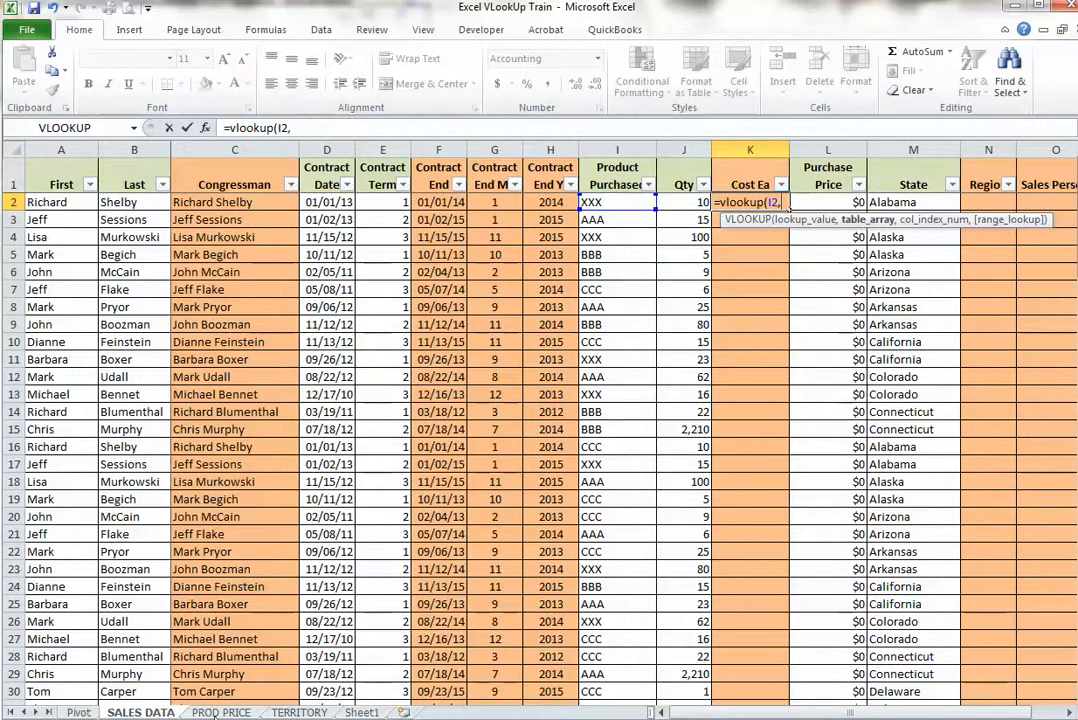
# Complete the K2 VLOOKUP with table array A1:B4 on the PROD PRICE sheet and column index 2.
pyautogui.click(233, 712)
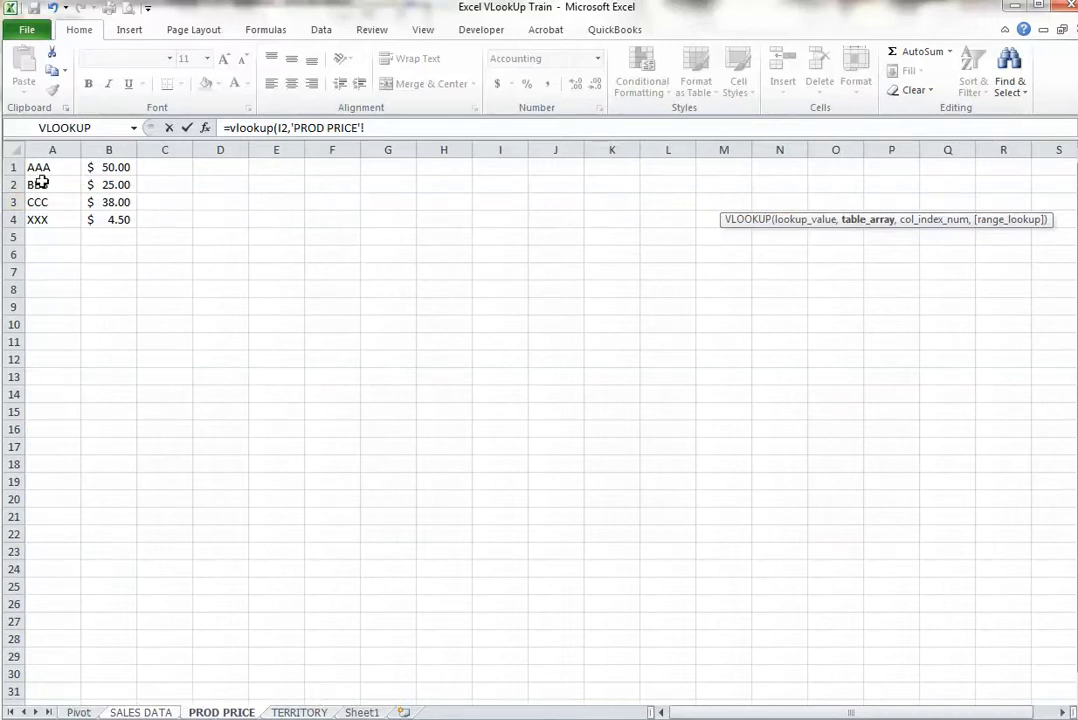
pyautogui.moveTo(28, 163); pyautogui.dragTo(124, 227)
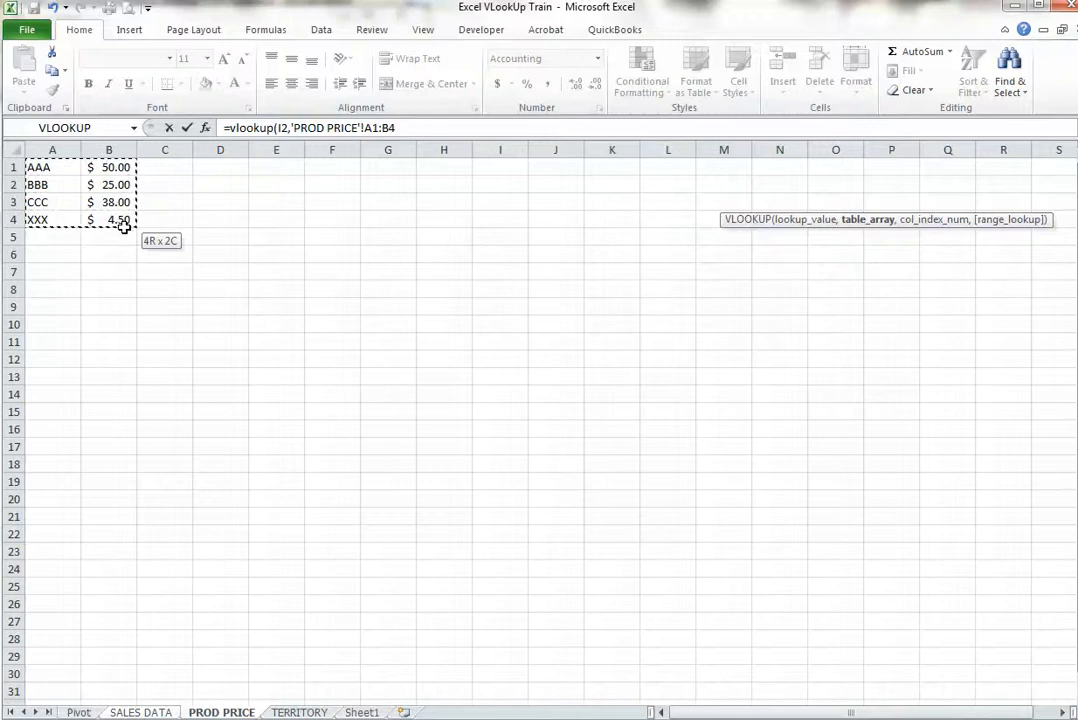
pyautogui.moveTo(124, 227); pyautogui.dragTo(132, 687)
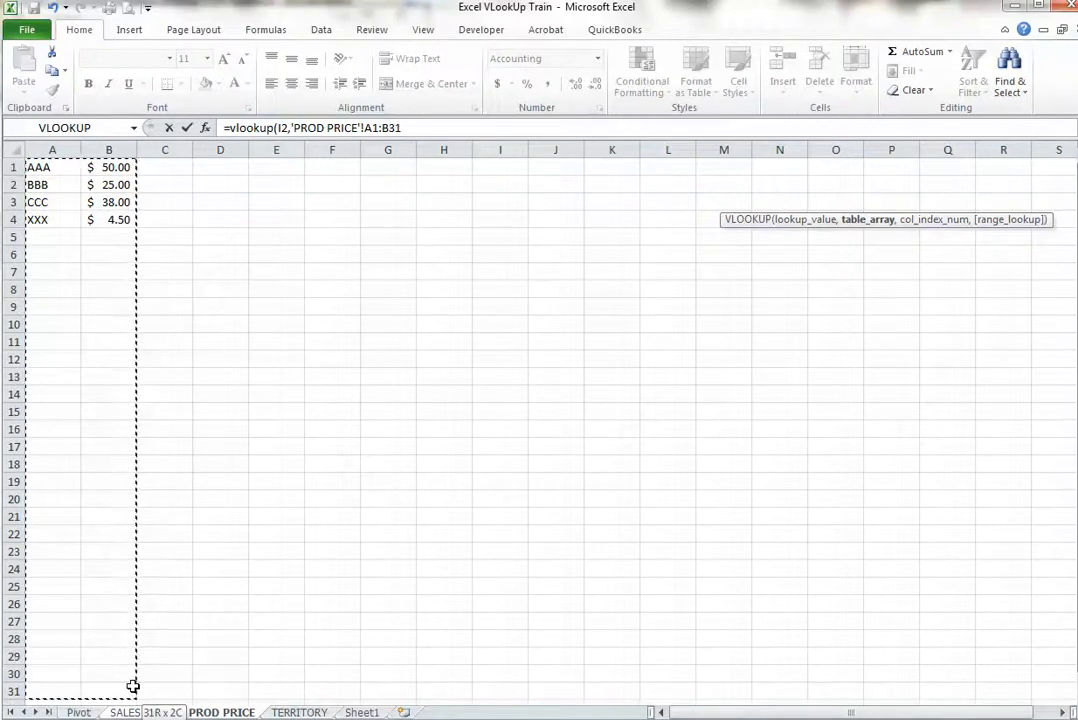
pyautogui.moveTo(133, 686); pyautogui.dragTo(115, 224)
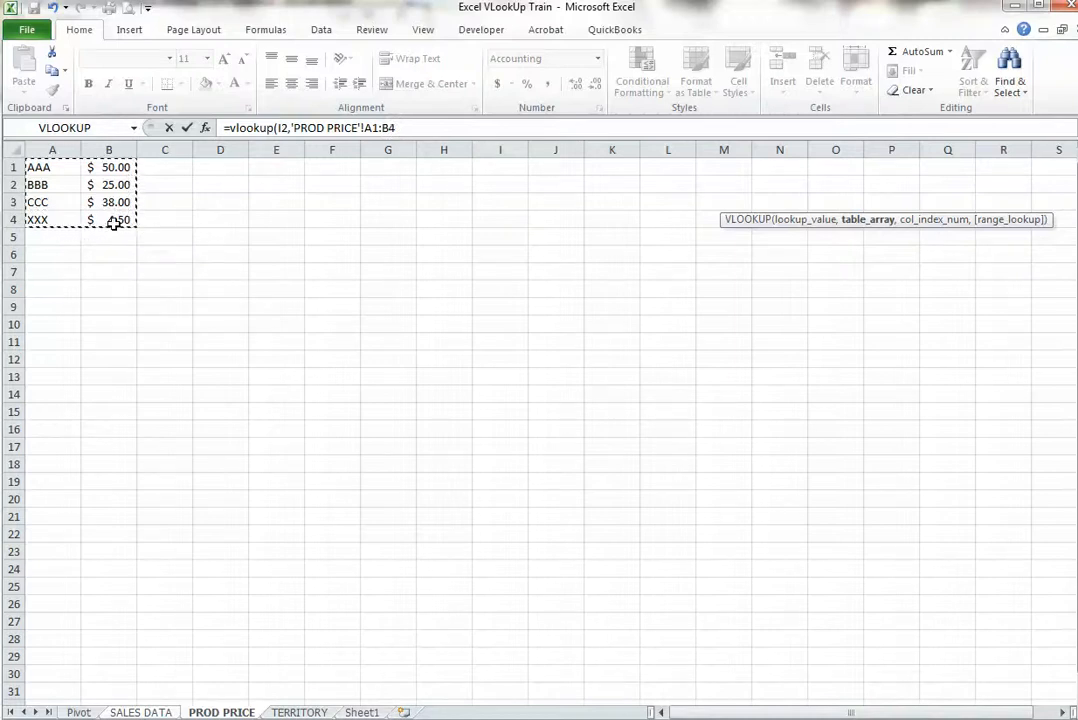
pyautogui.click(395, 127)
pyautogui.write(',')
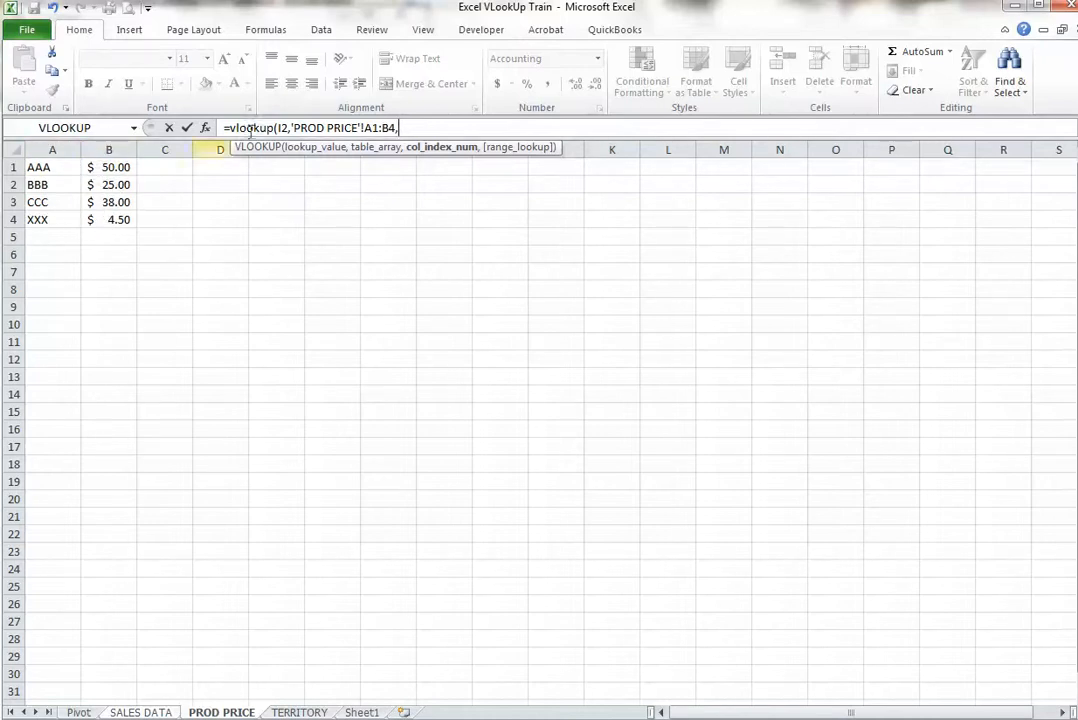
pyautogui.write('2)')
pyautogui.press('Return')
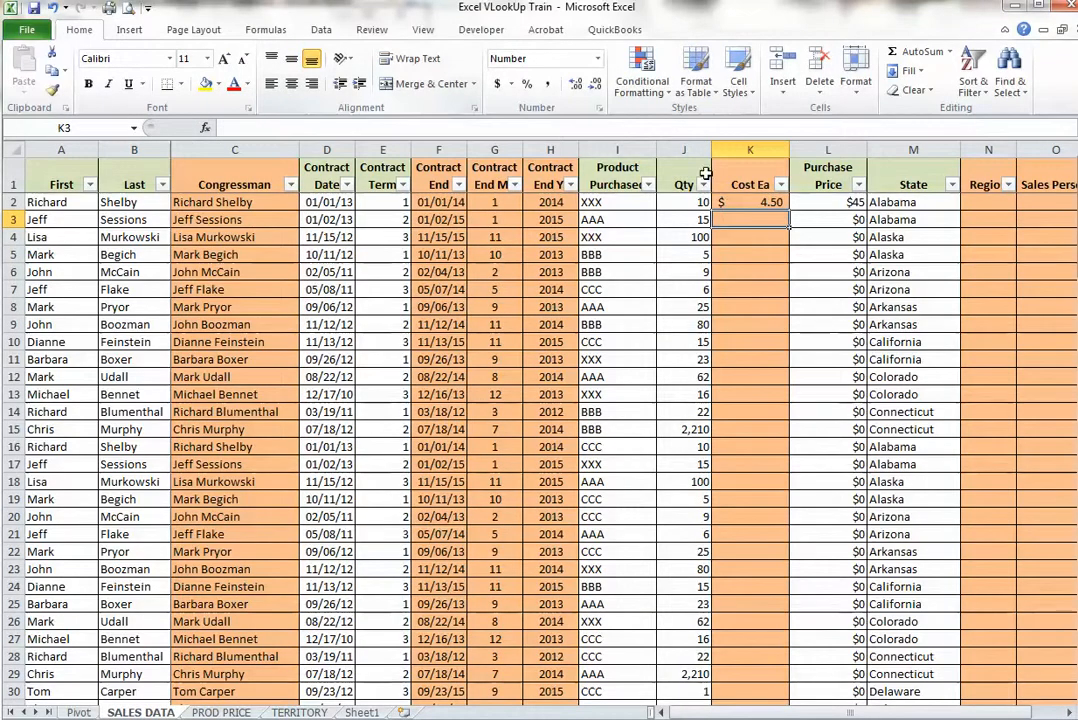
# Compare the product in I2 and its cost in K2 with the XXX entry on the PROD PRICE sheet.
pyautogui.click(606, 204)
pyautogui.press('Right')
pyautogui.press('Right')
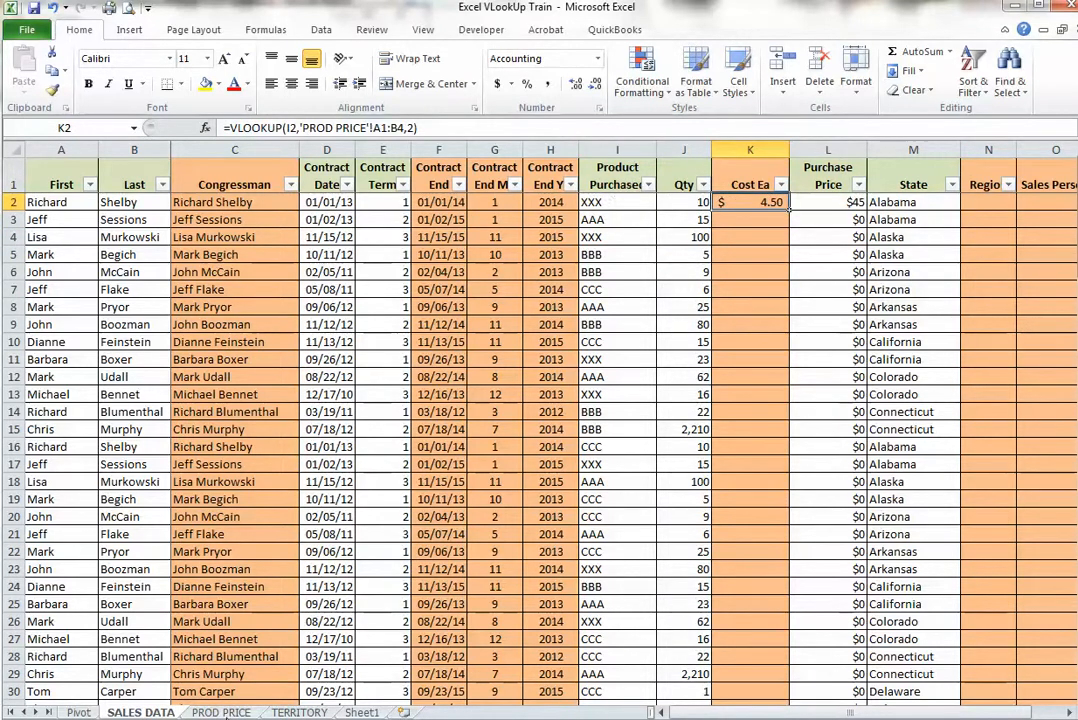
pyautogui.click(222, 712)
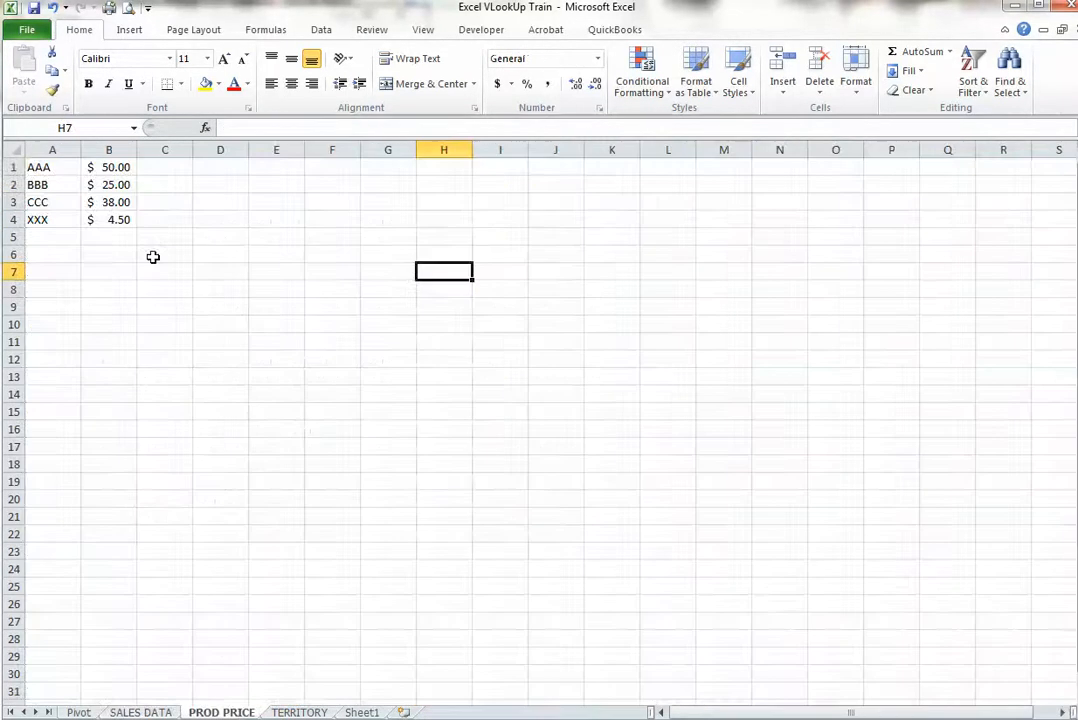
pyautogui.click(72, 220)
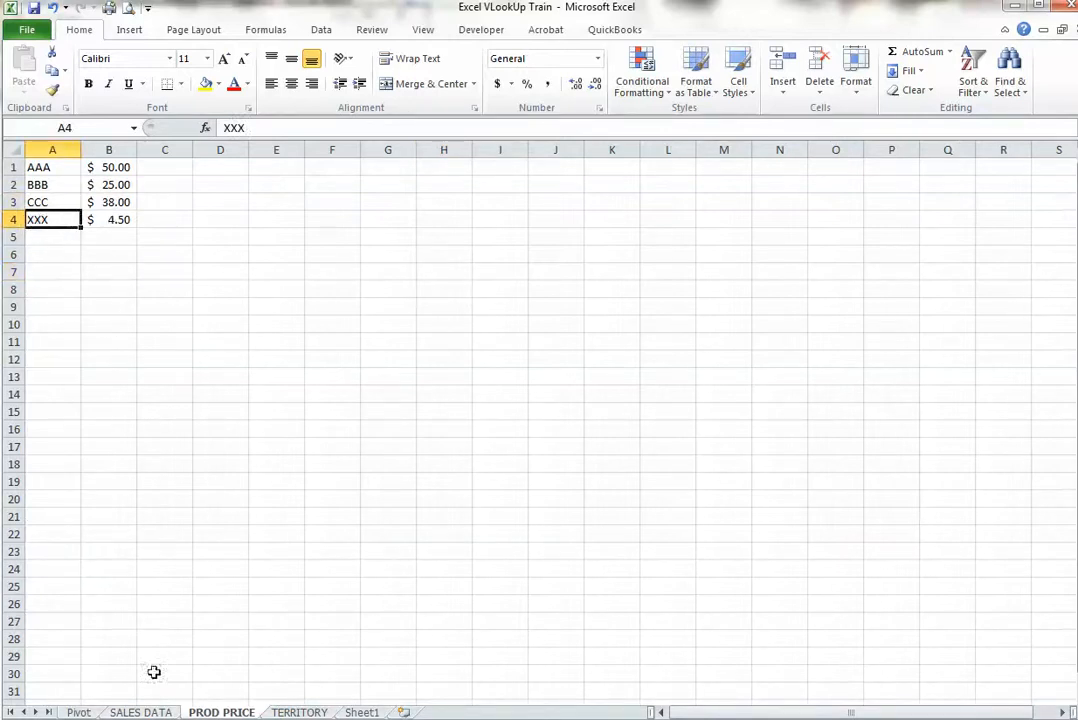
pyautogui.click(118, 713)
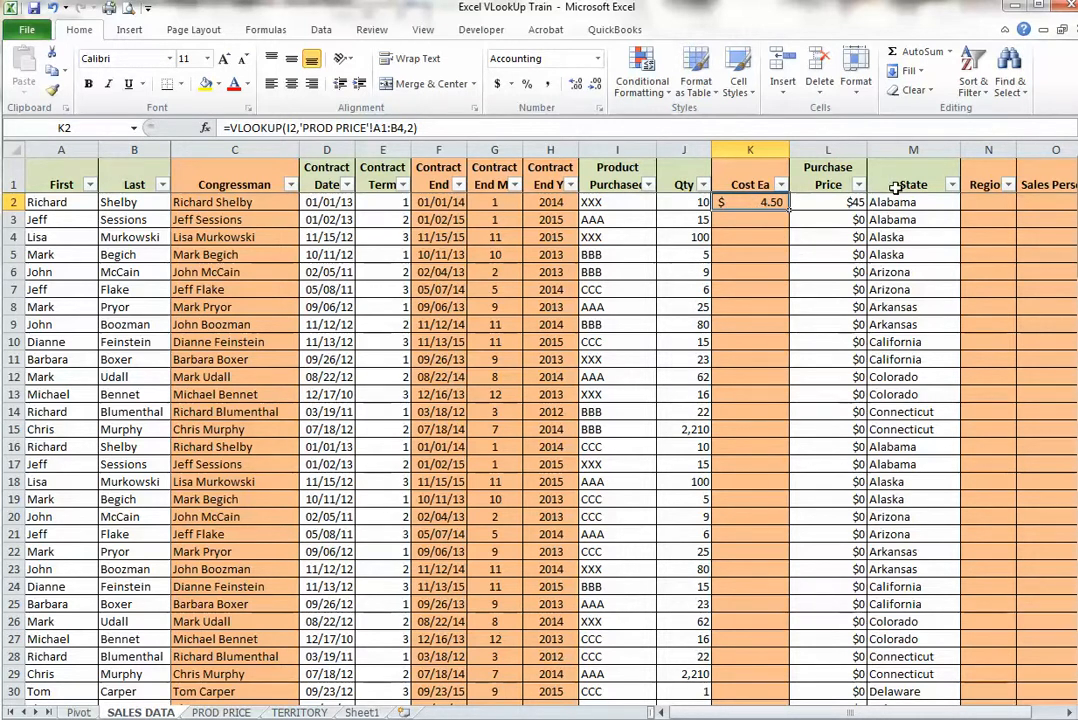
# Copy the Cost Ea formula from K2 into K3.
pyautogui.hotkey('ctrl', 'c')
pyautogui.press('Down')
pyautogui.hotkey('ctrl', 'v')
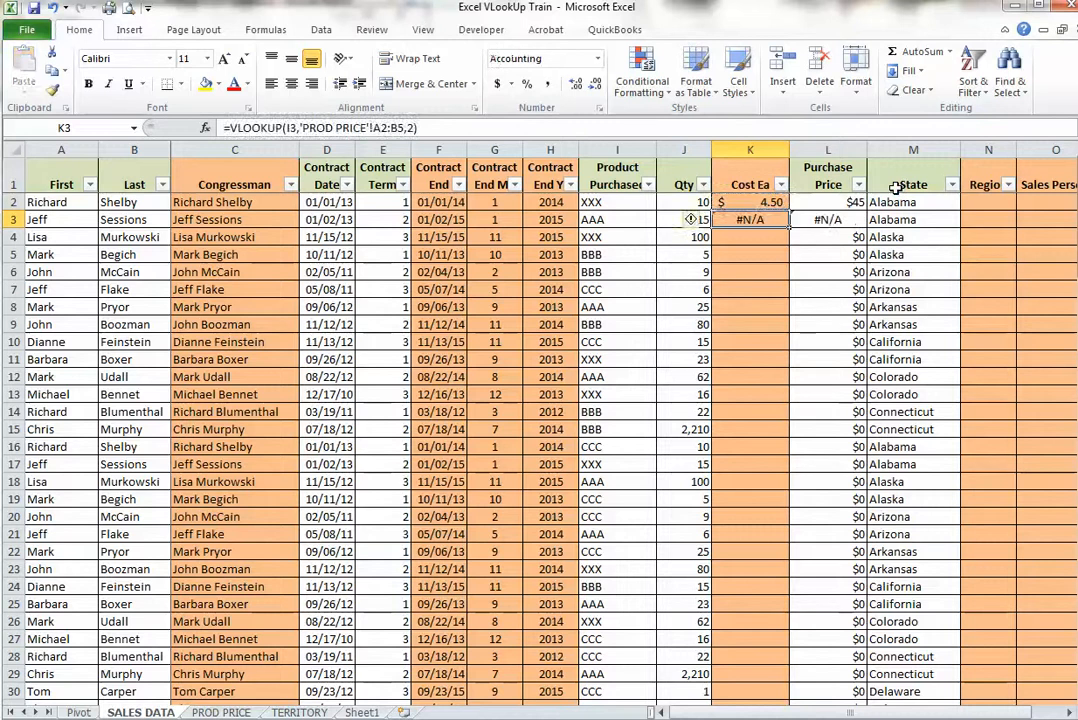
# Compare the table ranges in the K2 and K3 formulas with the price table on the PROD PRICE sheet.
pyautogui.press('Up')
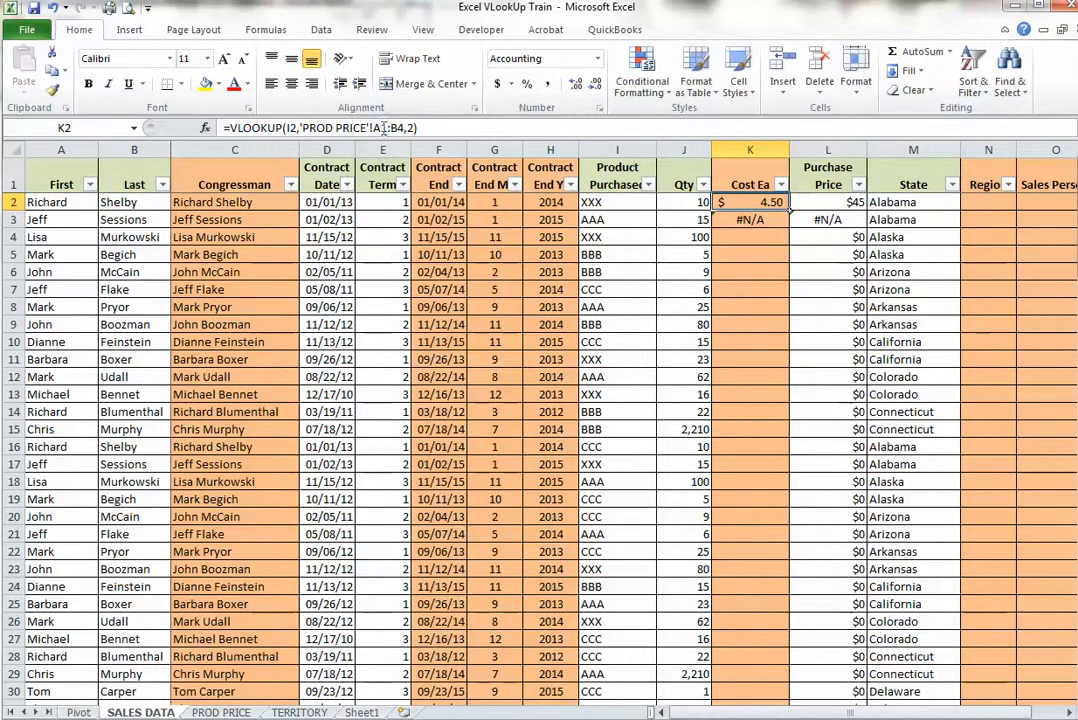
pyautogui.click(752, 219)
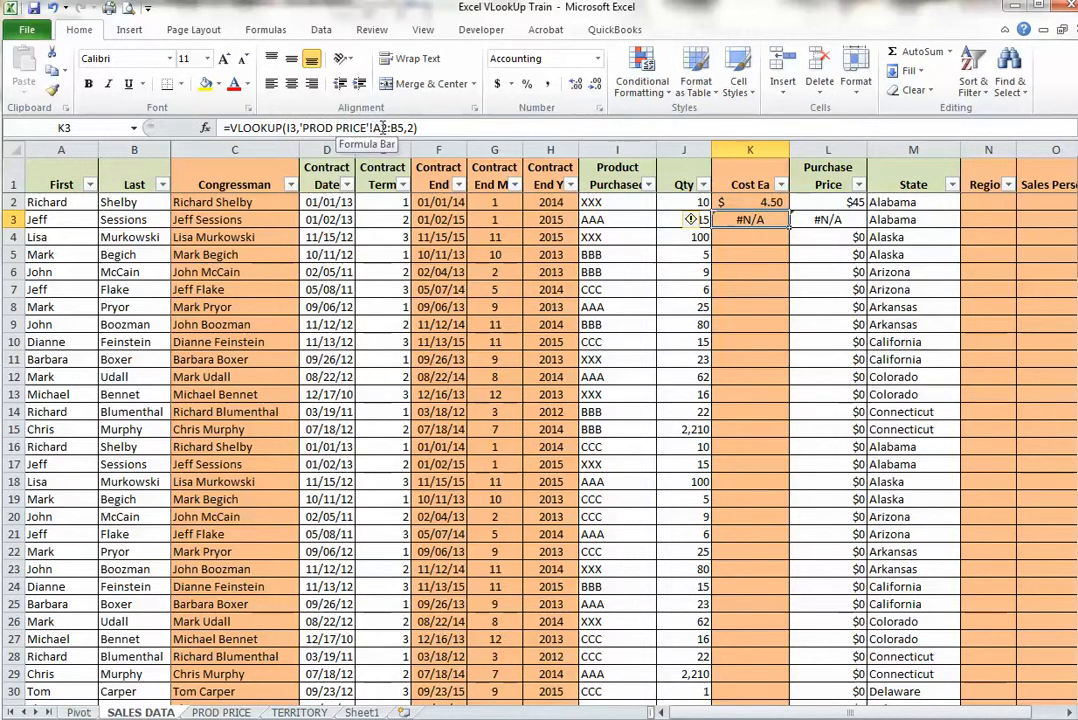
pyautogui.click(222, 712)
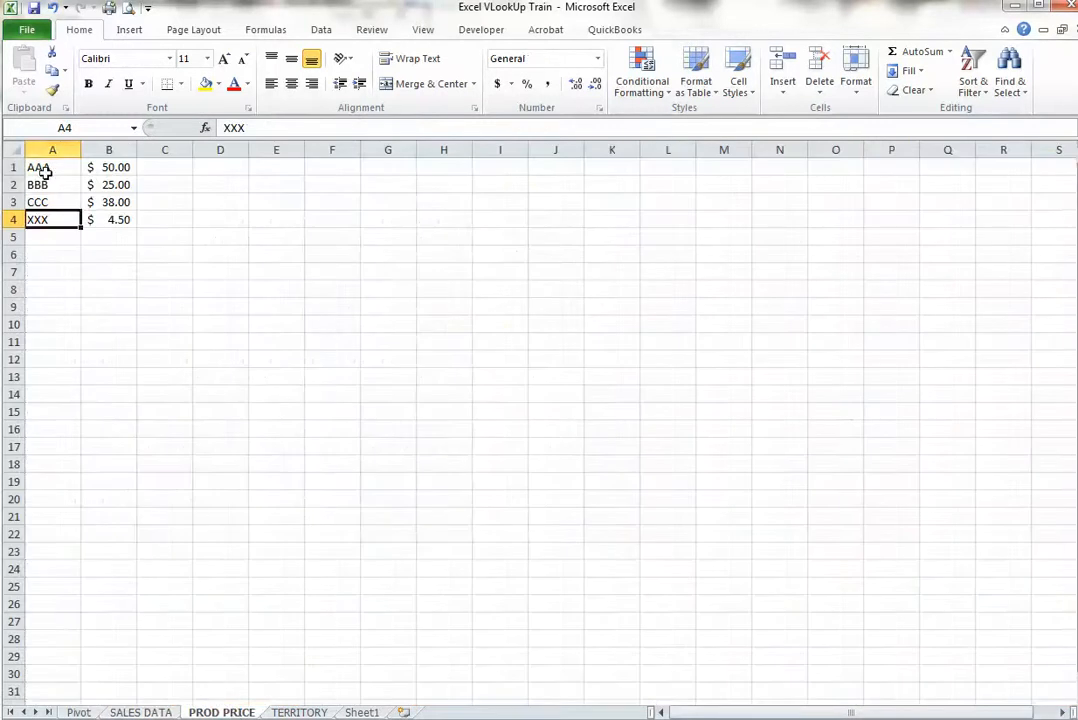
pyautogui.click(141, 711)
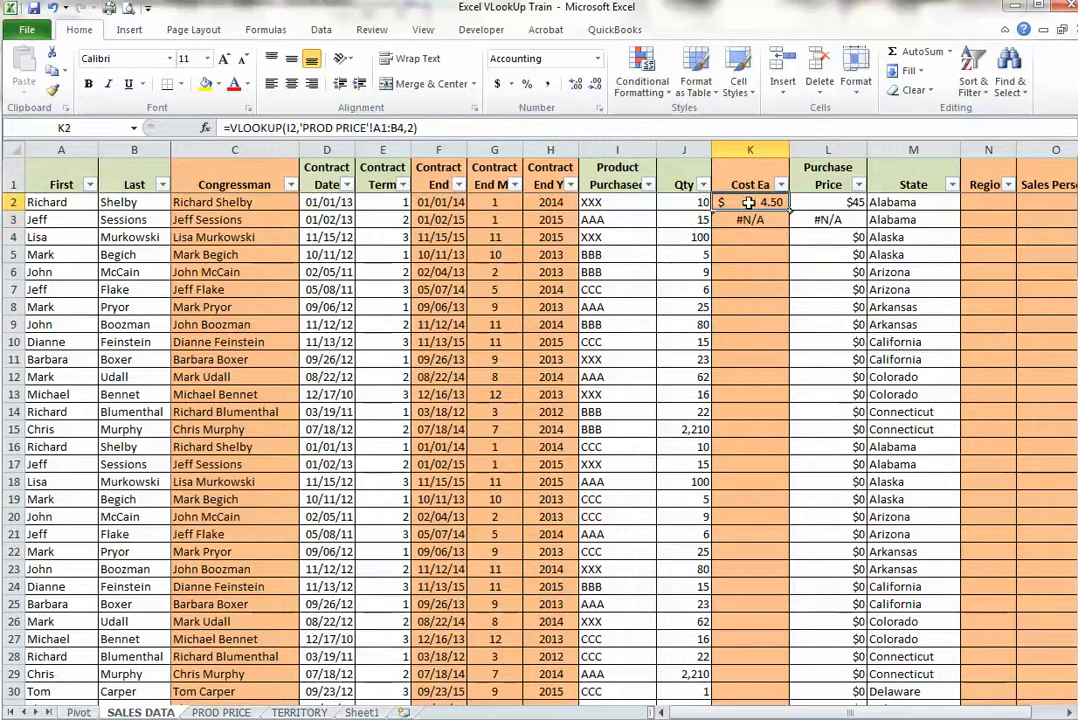
# Copy the formula text of K2 into K3 with its references unshifted, as =VLOOKUP(I2,'PROD PRICE'!A1:B4,2).
pyautogui.moveTo(427, 127); pyautogui.dragTo(172, 128)
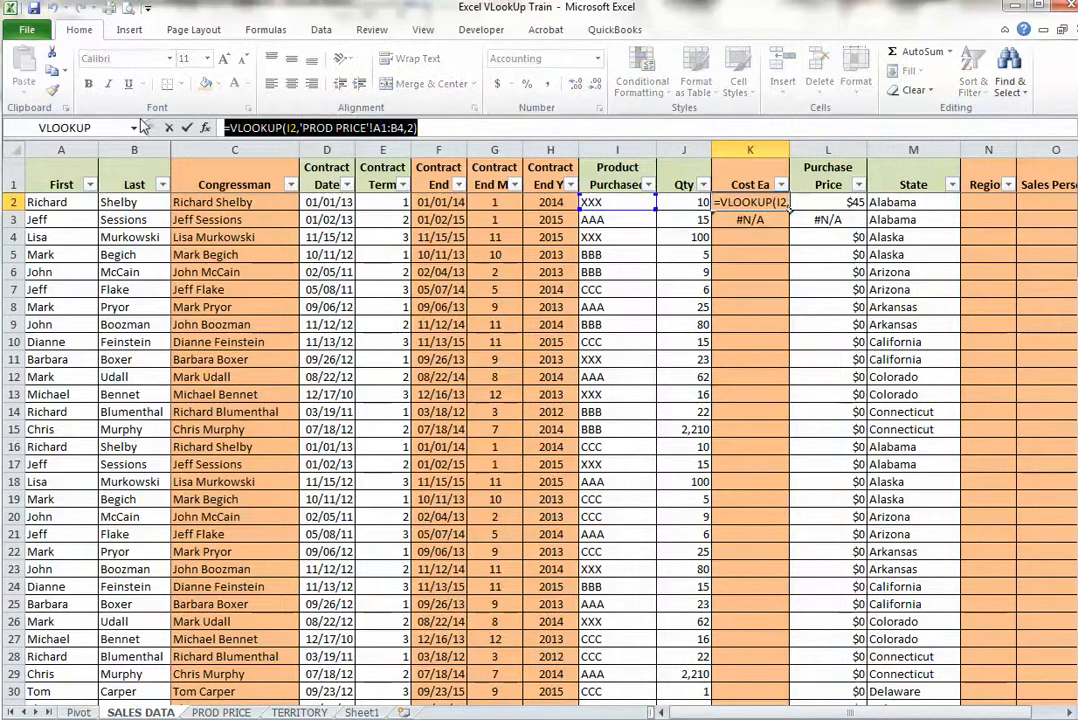
pyautogui.hotkey('ctrl', 'c')
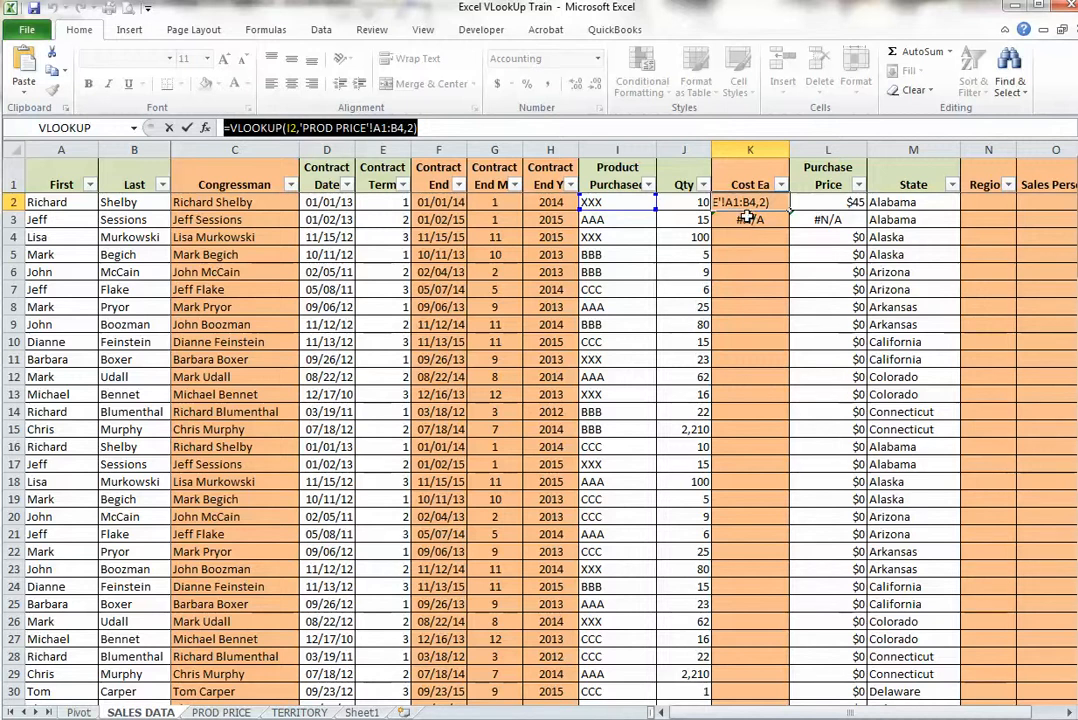
pyautogui.hotkey('ctrl', 'Return')
pyautogui.press('Down')
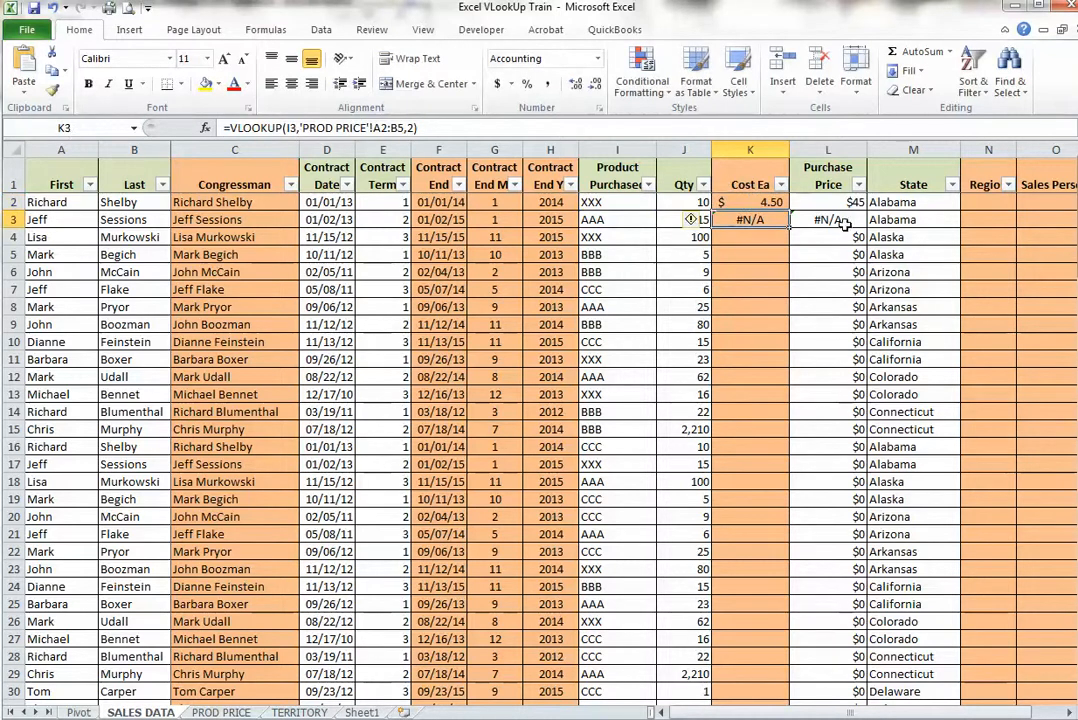
pyautogui.hotkey('ctrl', "'")
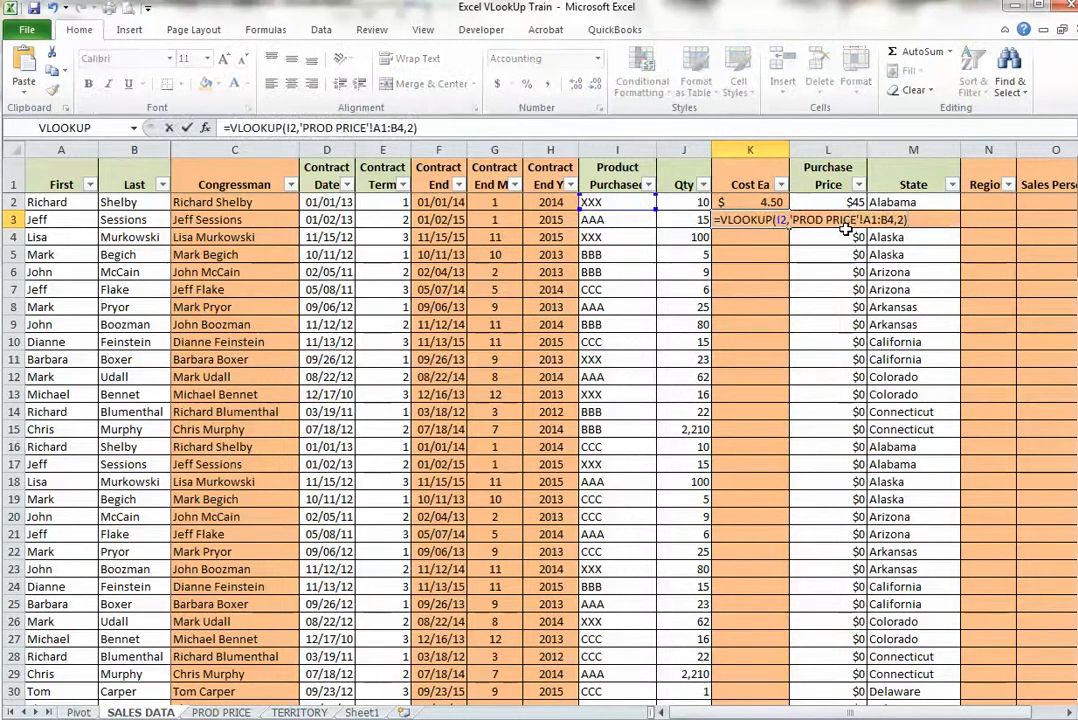
# Change the lookup value in the K3 formula to I3.
pyautogui.click(788, 220)
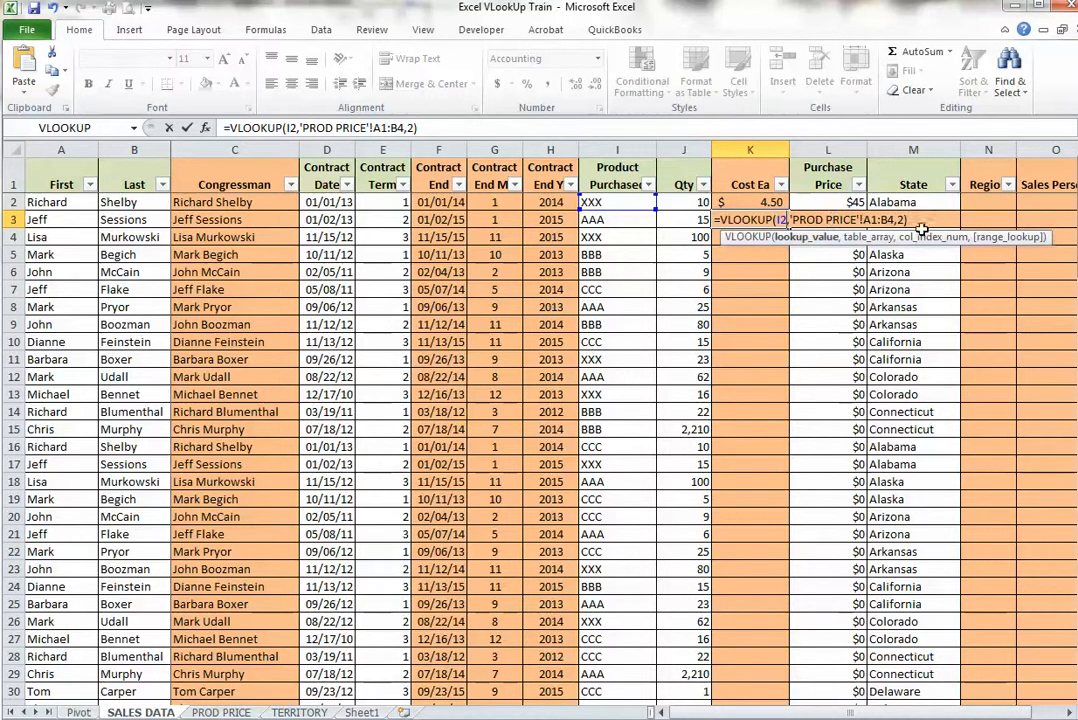
pyautogui.press('BackSpace')
pyautogui.write('3')
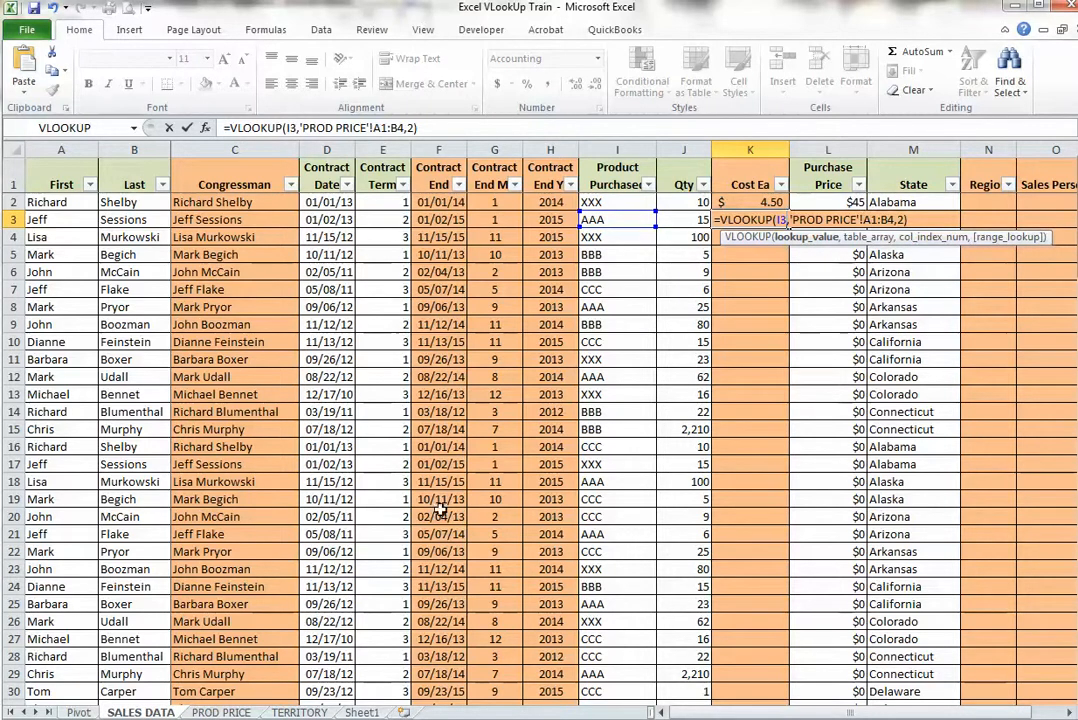
# Make the table range in the K3 VLOOKUP formula absolute as 'PROD PRICE'!$A$1:$B$4 and enter the formula.
pyautogui.click(859, 219)
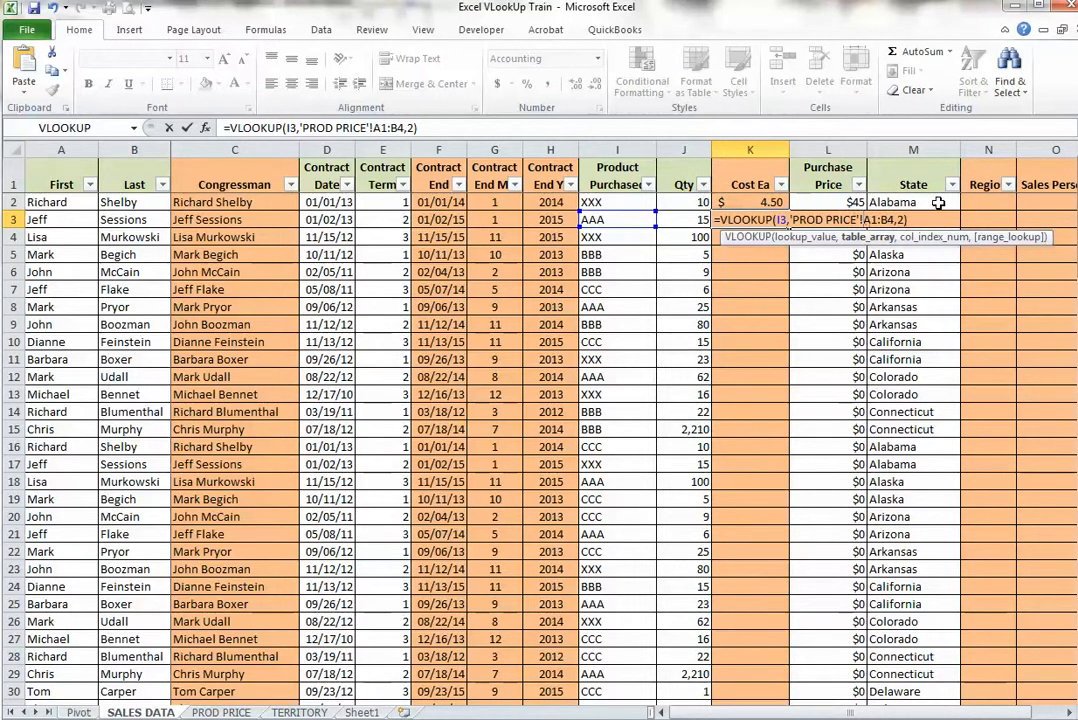
pyautogui.press('F4')
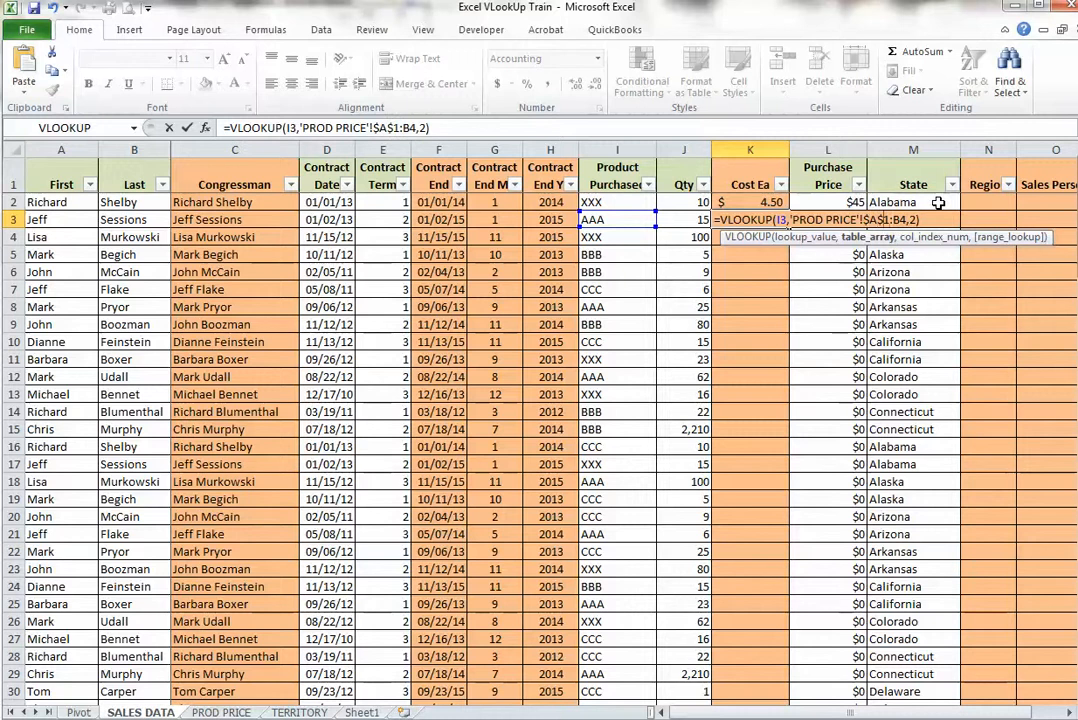
pyautogui.press('F4')
pyautogui.press('F4')
pyautogui.press('F4')
pyautogui.press('Return')
# Copy the Cost Ea formula from K3 into K4, K5 and K6.
pyautogui.press('Up')
pyautogui.hotkey('ctrl', 'c')
pyautogui.press('Down')
pyautogui.hotkey('ctrl', 'v')
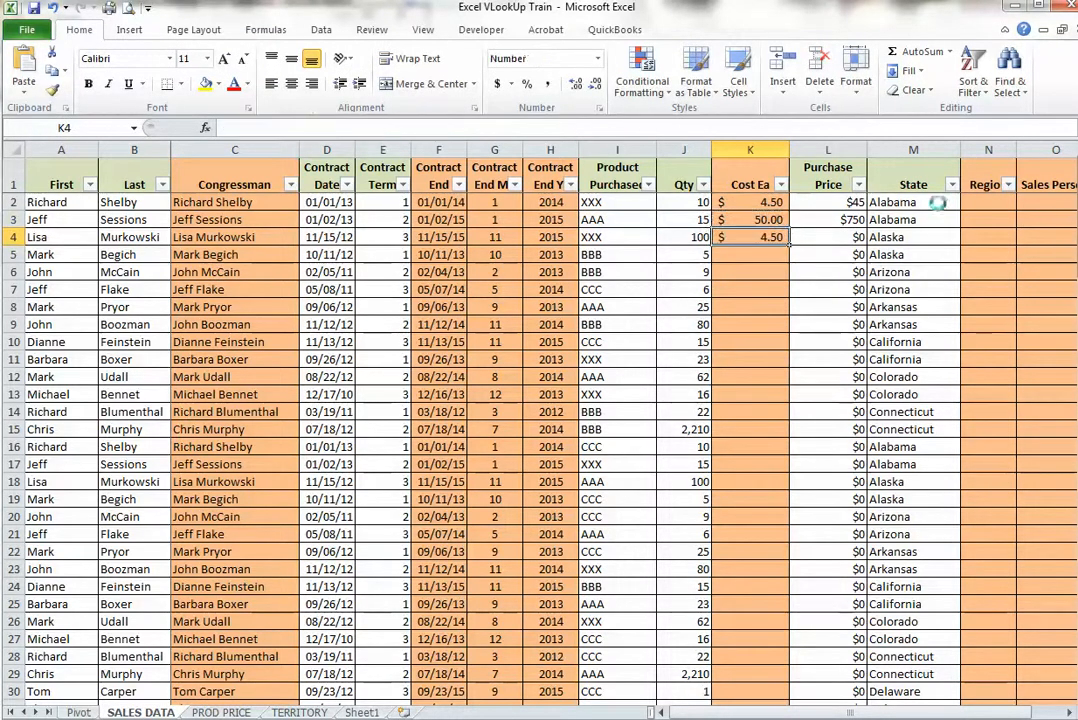
pyautogui.press('Down')
pyautogui.hotkey('ctrl', 'v')
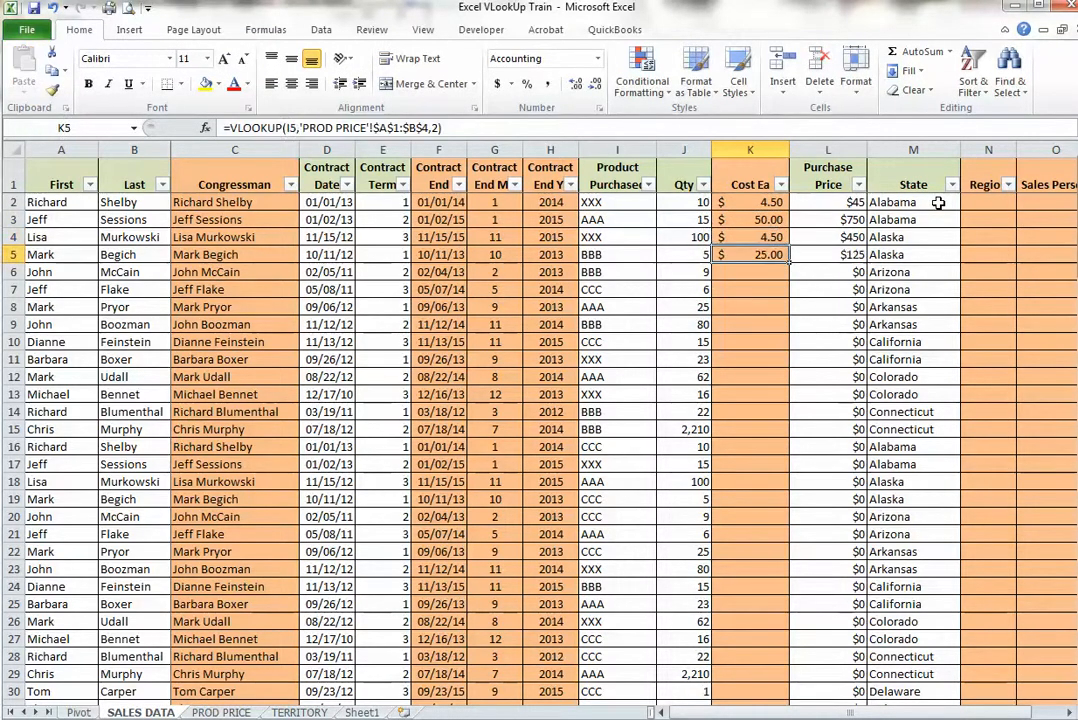
pyautogui.press('Down')
pyautogui.hotkey('ctrl', 'v')
# Compare the lookup values and table ranges in the Cost Ea formulas of K3, K4 and K5.
pyautogui.press('Up')
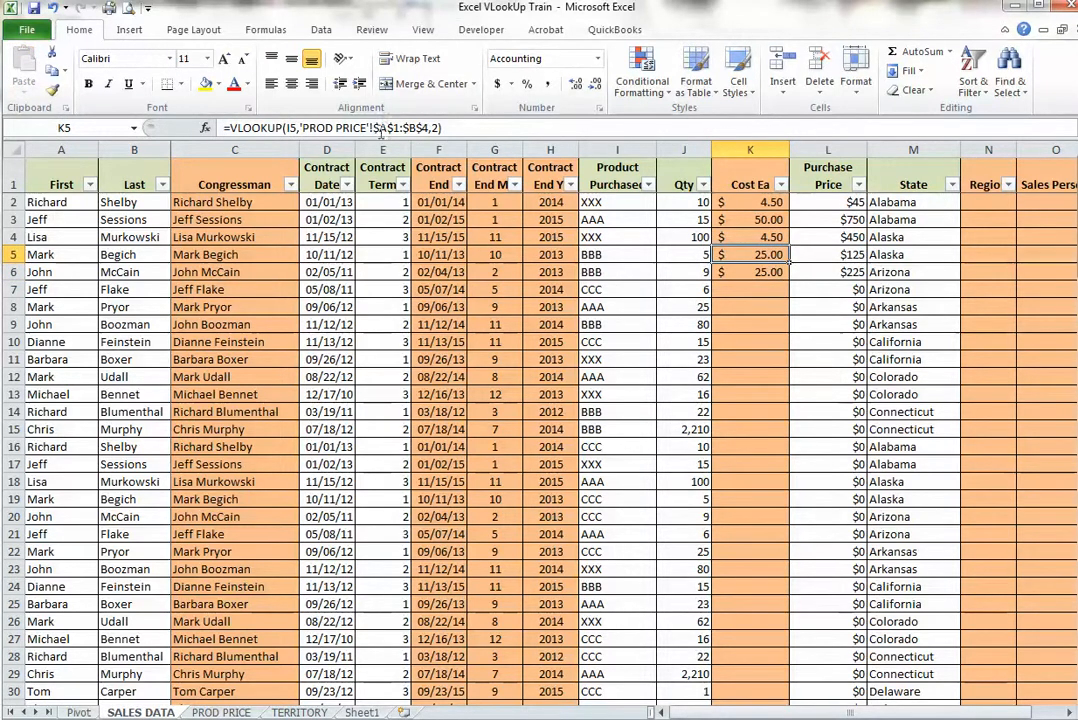
pyautogui.click(752, 238)
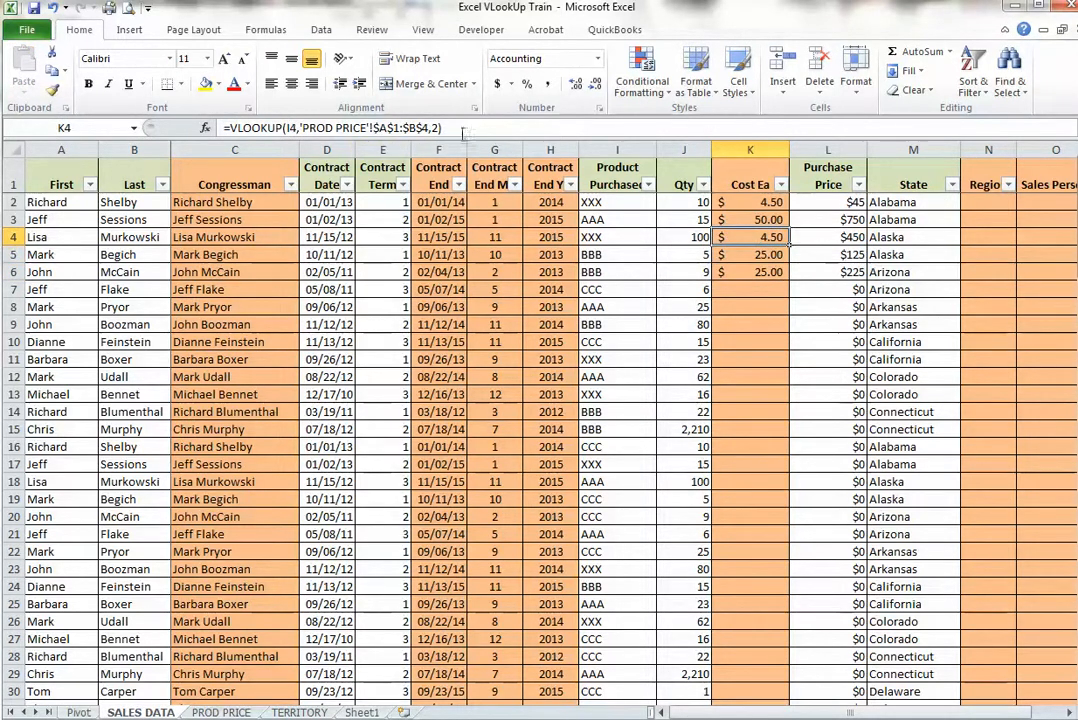
pyautogui.click(752, 219)
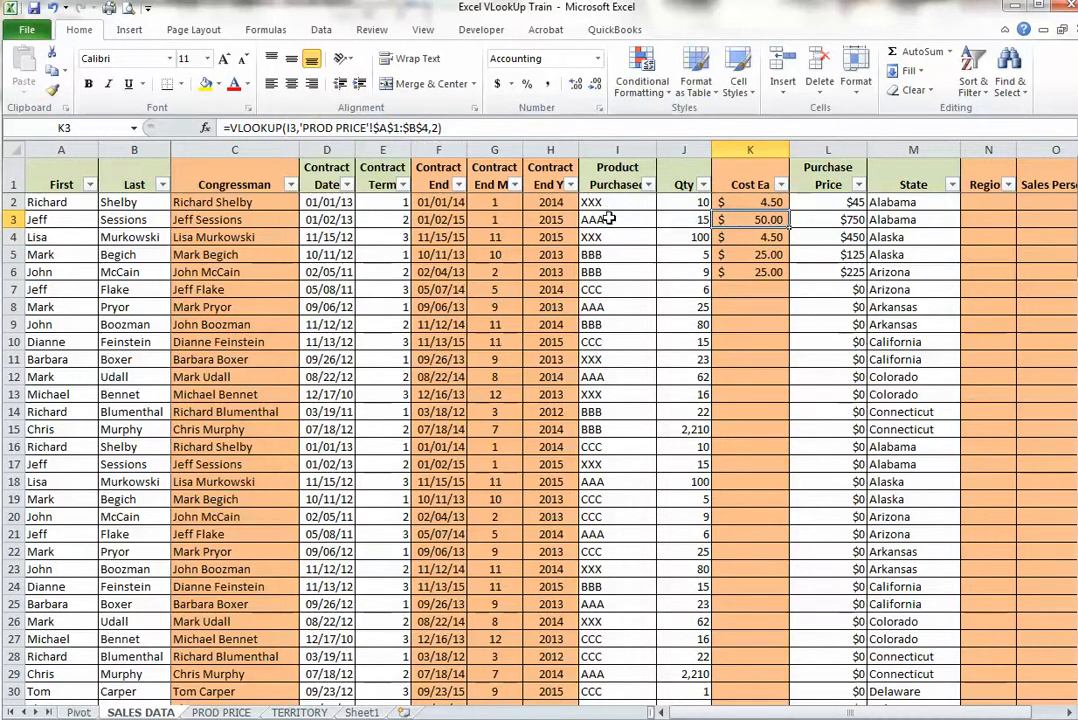
pyautogui.click(752, 237)
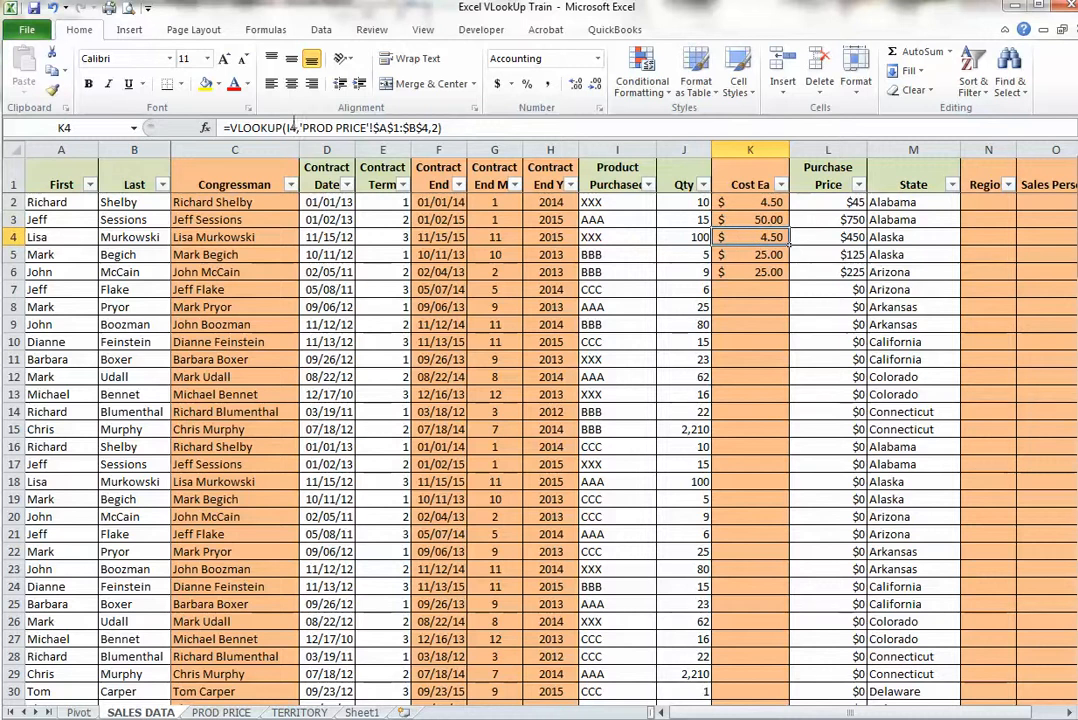
# Fill the Cost Ea VLOOKUP formula into K7:K127, down to the last data row, and return to the first rows.
pyautogui.click(765, 272)
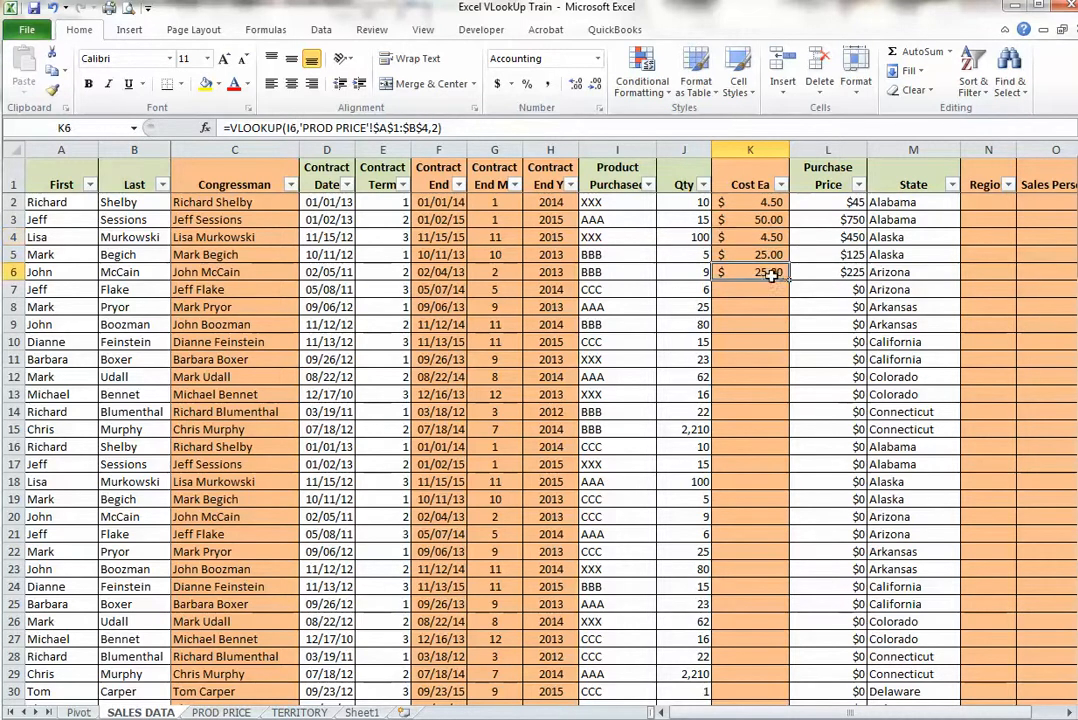
pyautogui.moveTo(780, 284); pyautogui.dragTo(751, 667)
pyautogui.hotkey('ctrl', 'd')
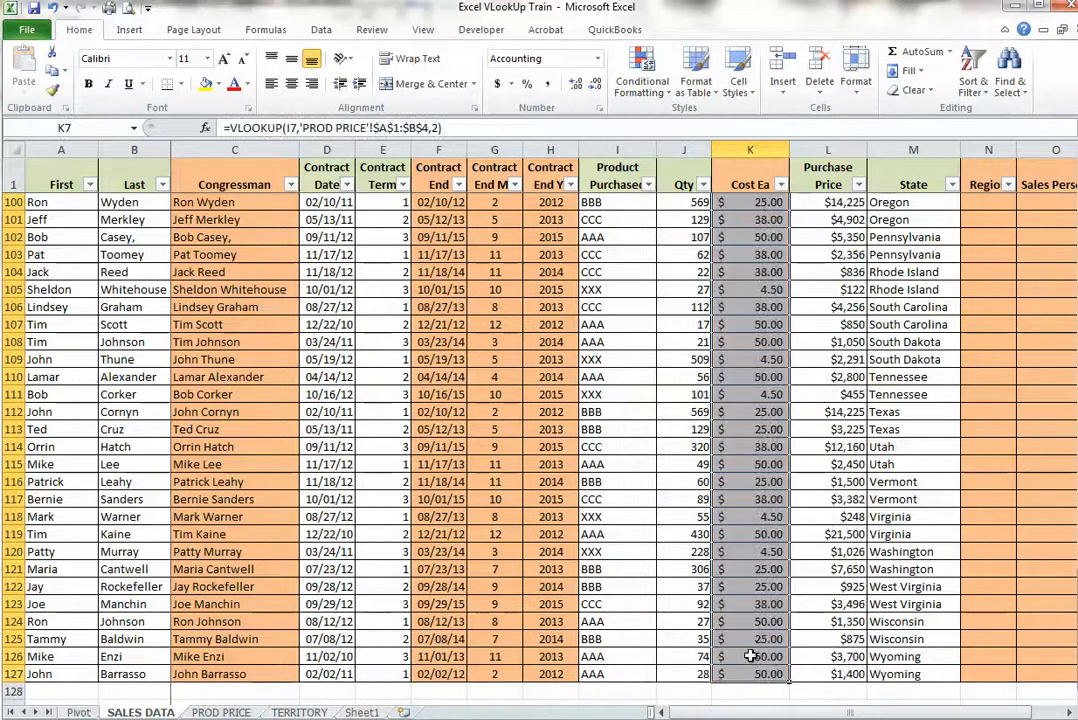
pyautogui.click(888, 358)
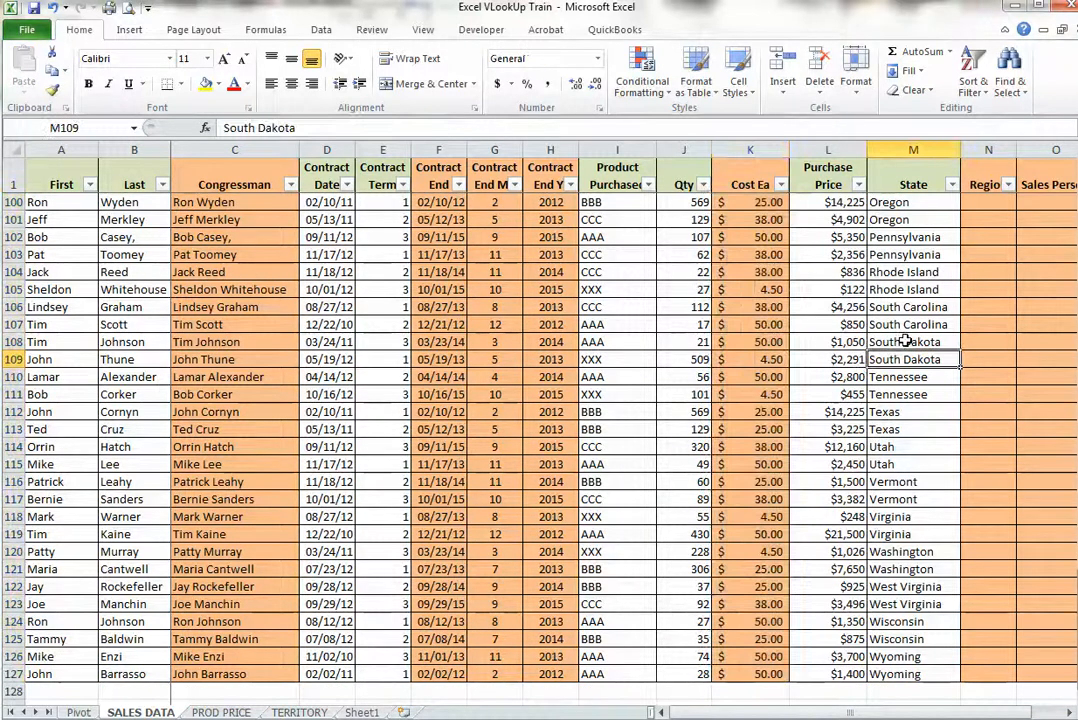
pyautogui.press('pageup')
pyautogui.press('pageup')
pyautogui.press('pageup')
pyautogui.press('pageup')
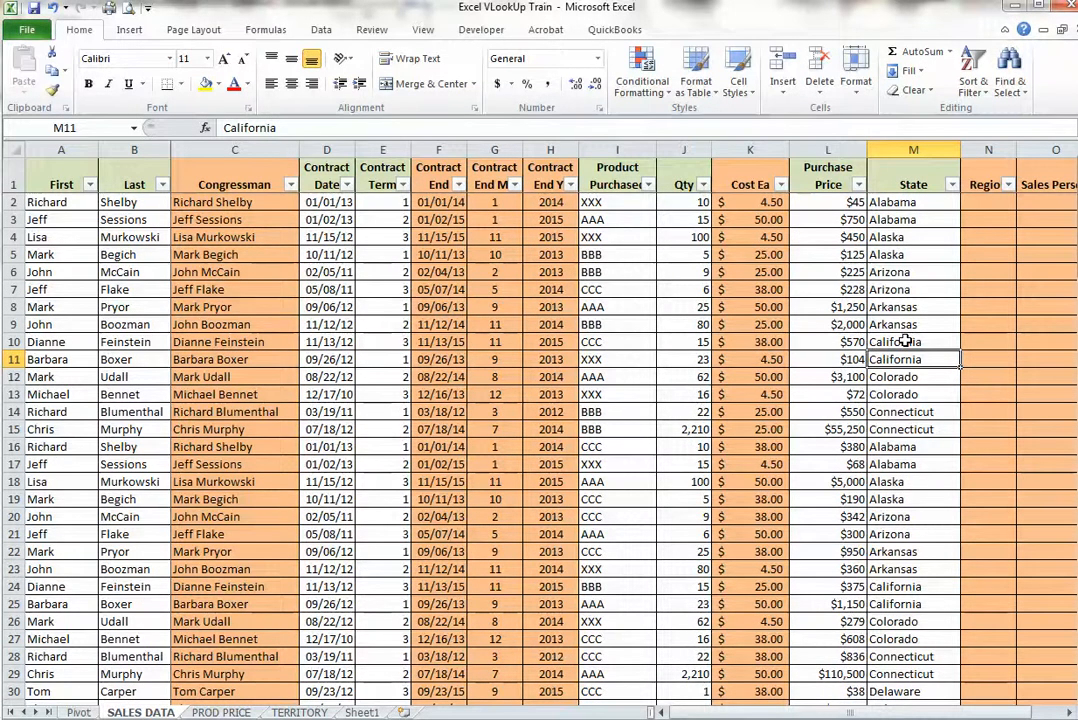
# Set the price of product XXX on the PROD PRICE sheet to 10 and return to the SALES DATA sheet.
pyautogui.click(776, 202)
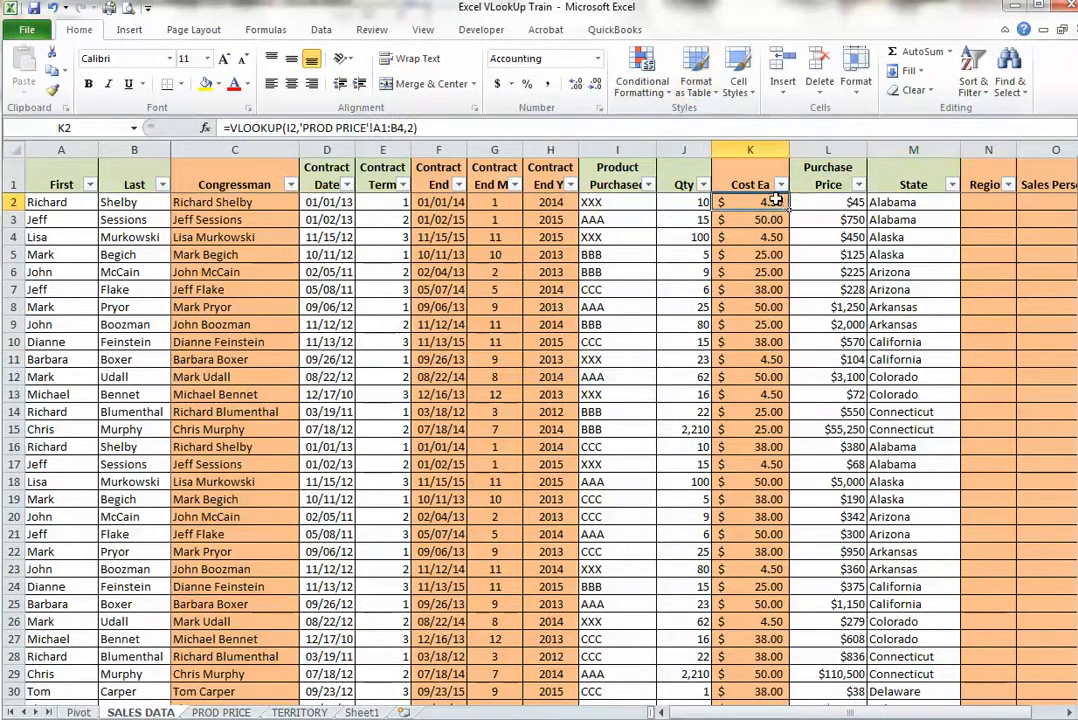
pyautogui.hotkey('ctrl', 'pagedown')
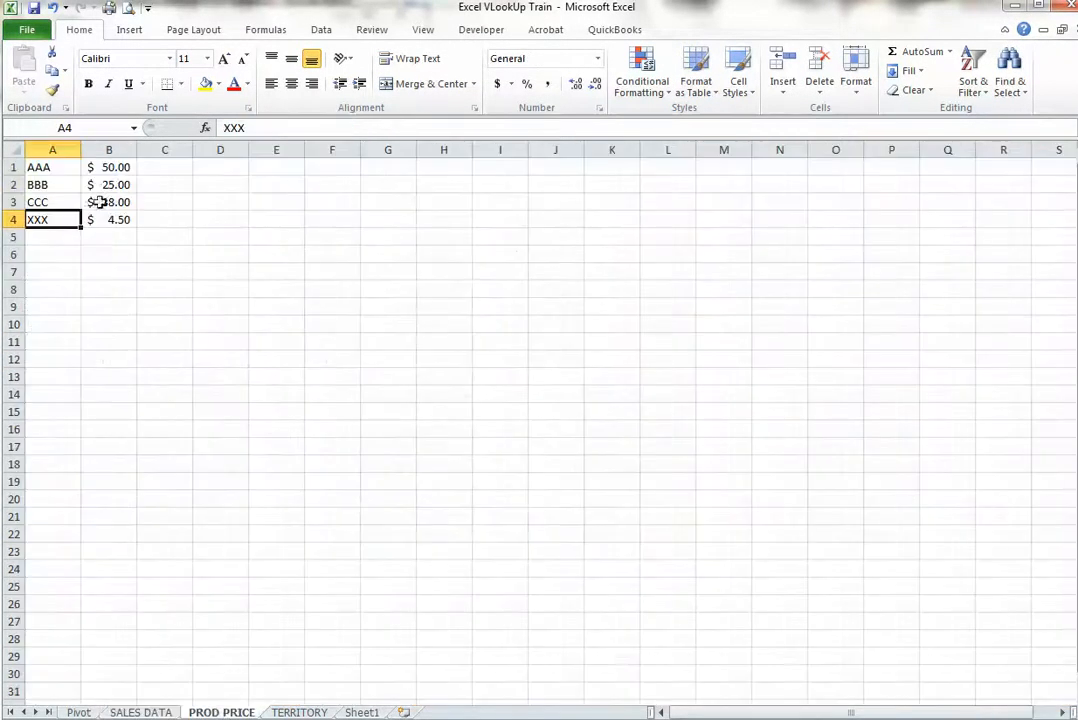
pyautogui.click(109, 218)
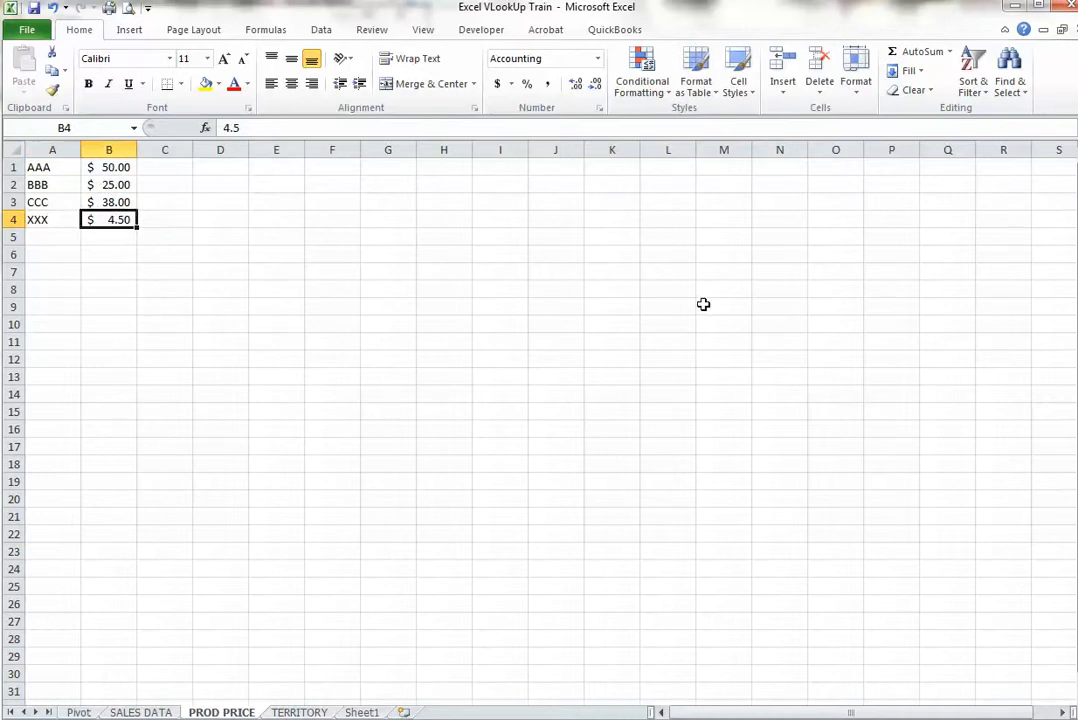
pyautogui.write('10')
pyautogui.press('Return')
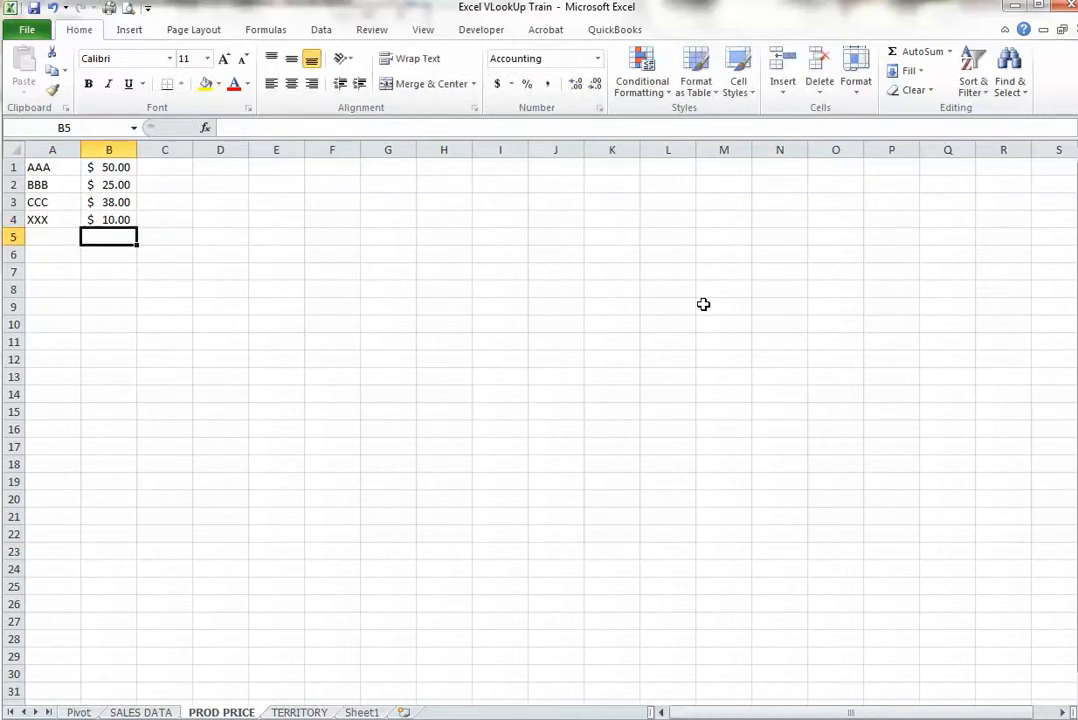
pyautogui.click(156, 713)
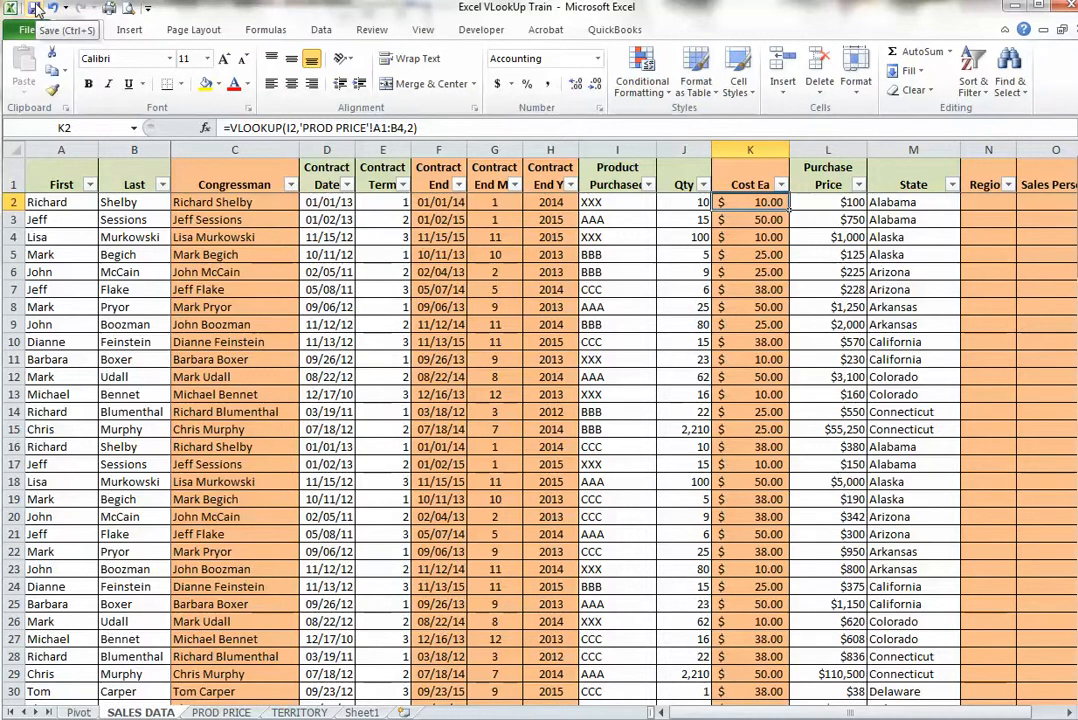
# Examine the state, region and salesman columns on the TERRITORY sheet as the source for the empty Region column.
pyautogui.click(989, 203)
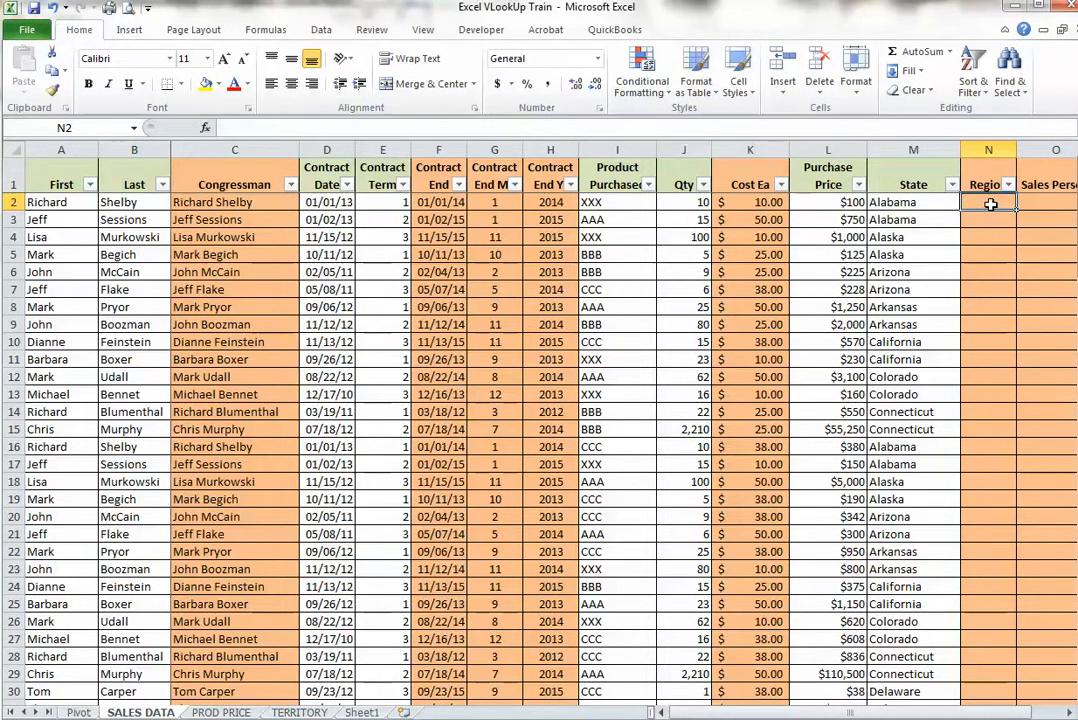
pyautogui.click(299, 712)
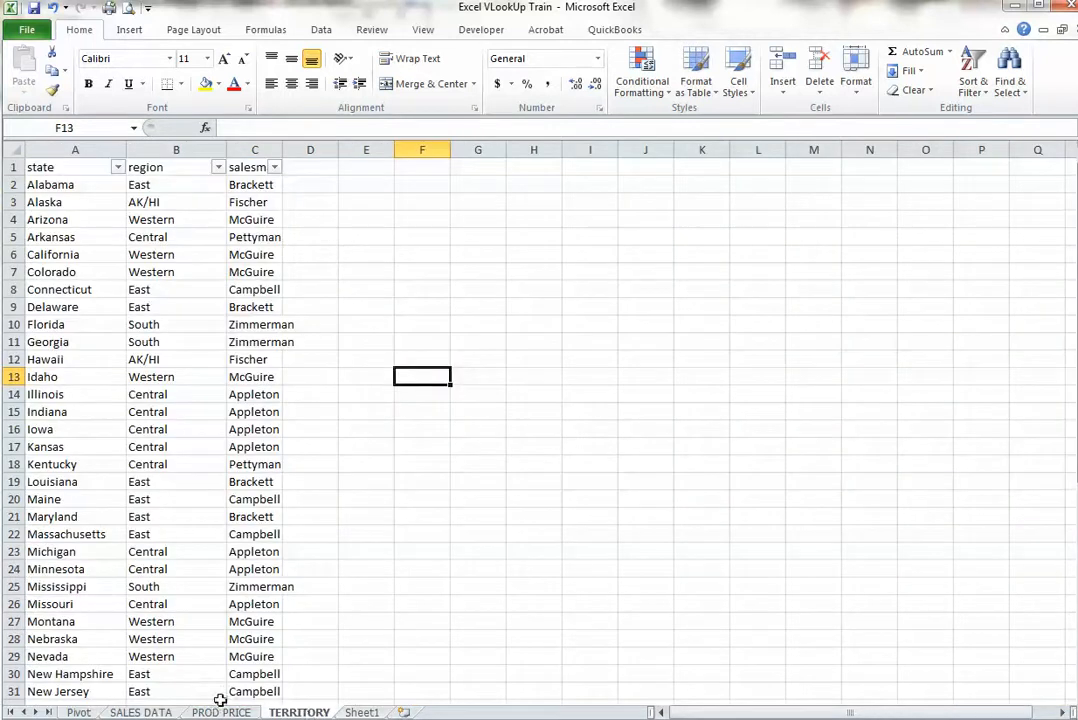
pyautogui.click(58, 185)
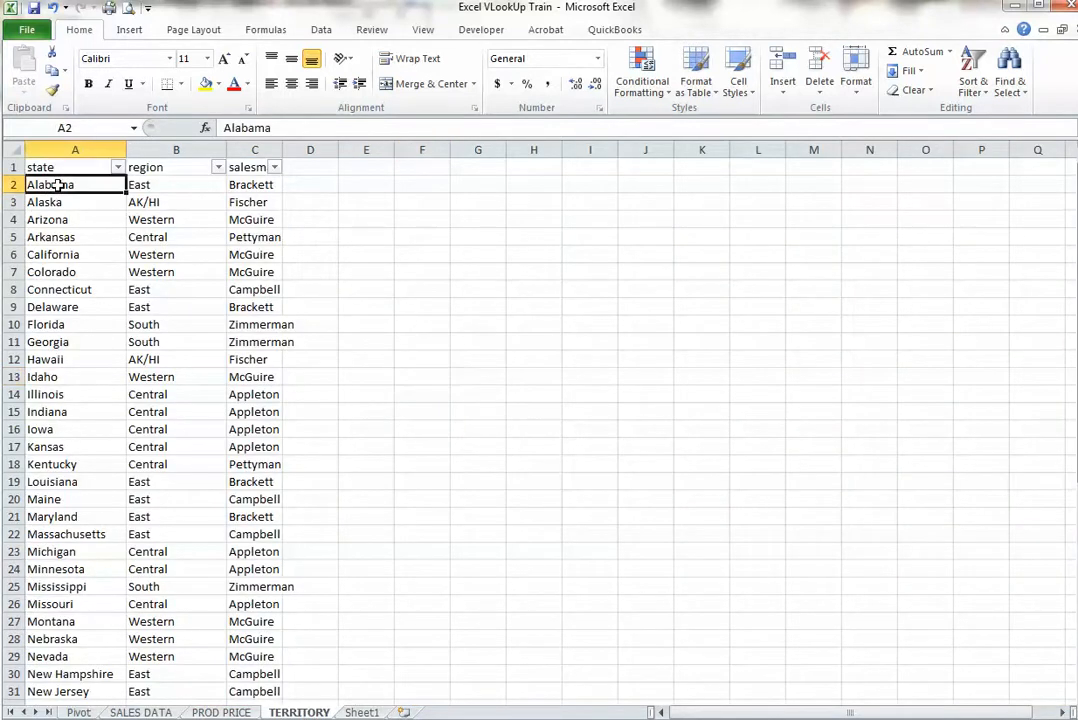
pyautogui.click(139, 185)
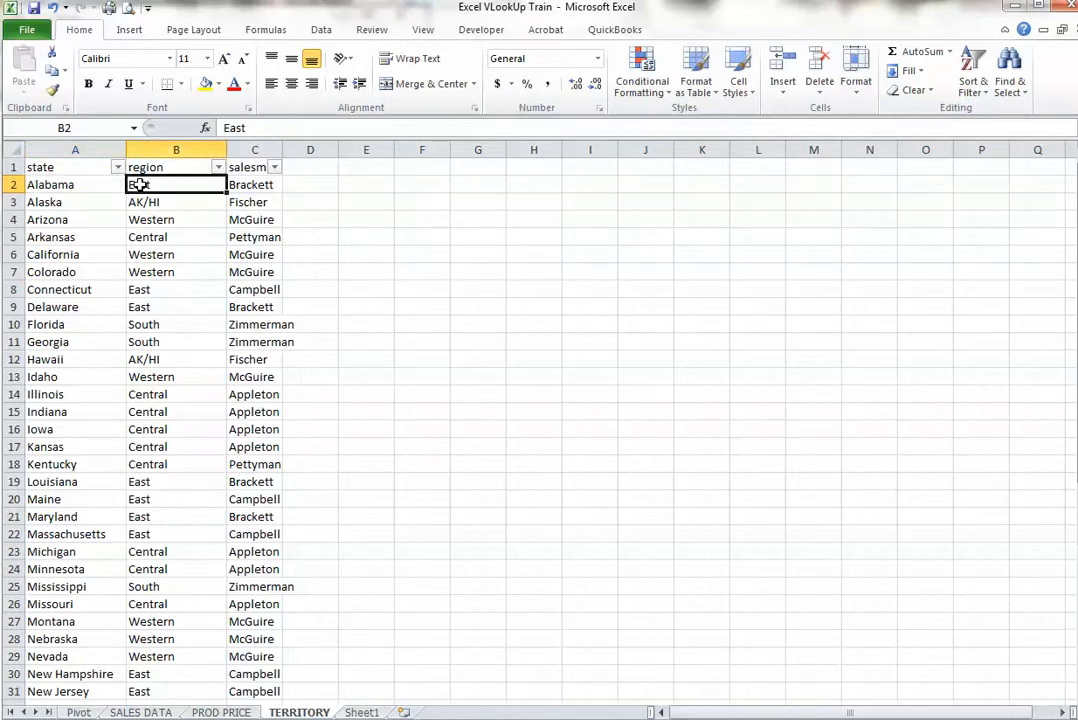
pyautogui.click(236, 185)
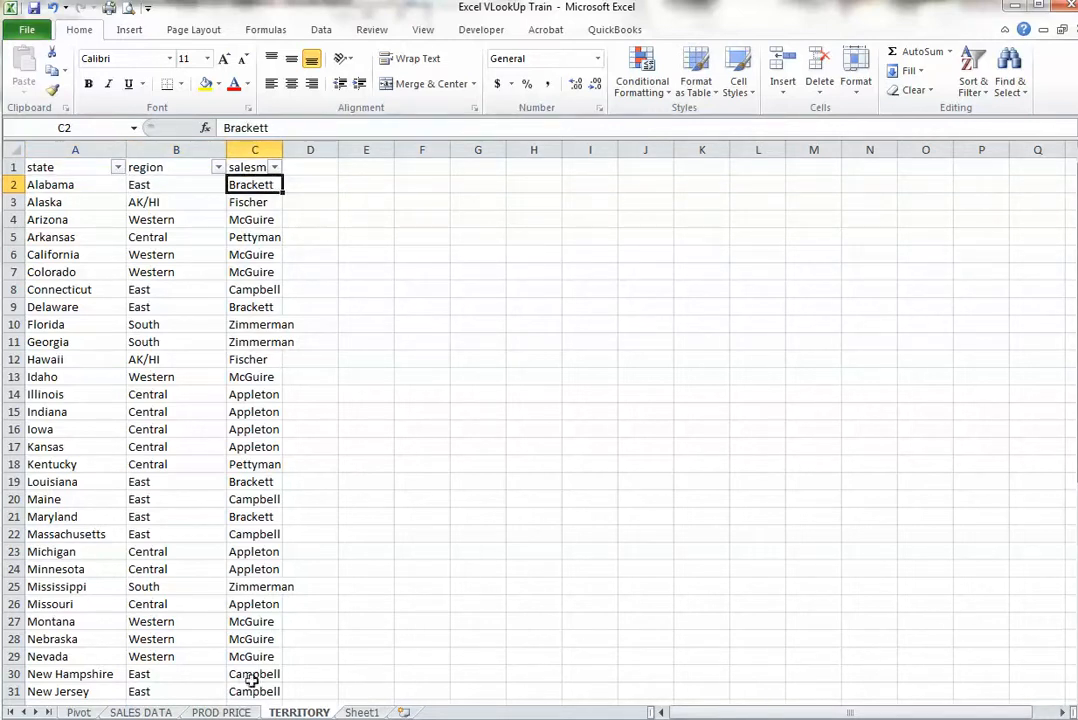
pyautogui.click(146, 712)
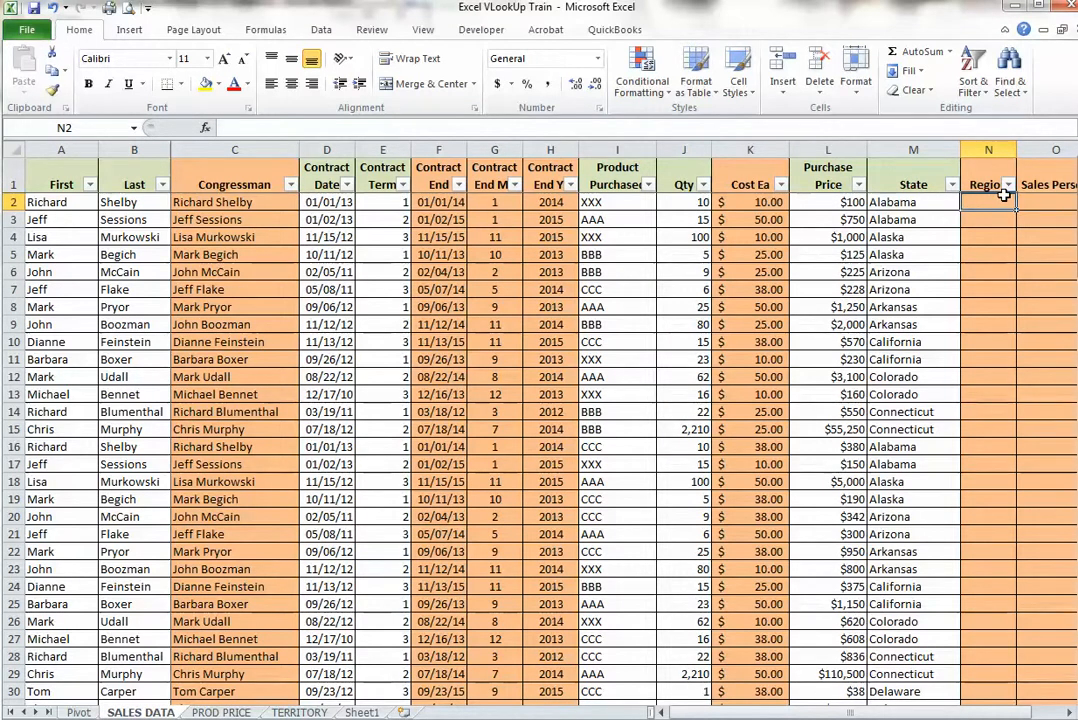
# Start a VLOOKUP formula in Region cell N2 with the state in M2 as its lookup value.
pyautogui.write('=')
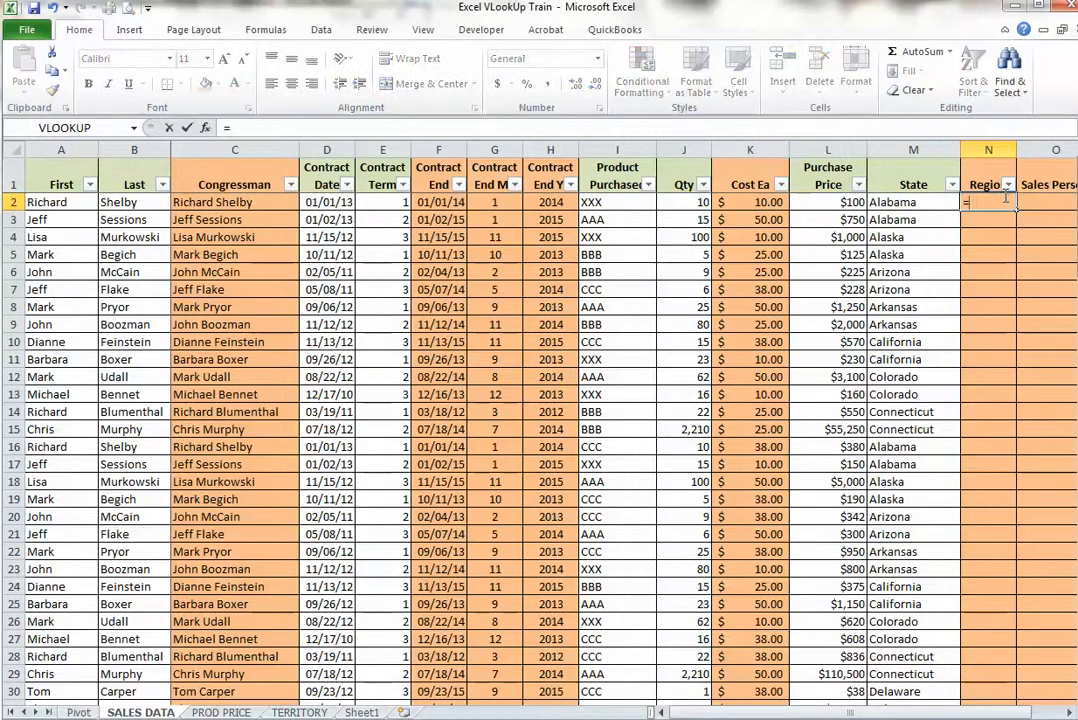
pyautogui.write('vloo')
pyautogui.press('BackSpace')
pyautogui.press('BackSpace')
pyautogui.press('BackSpace')
pyautogui.write('vlookup(')
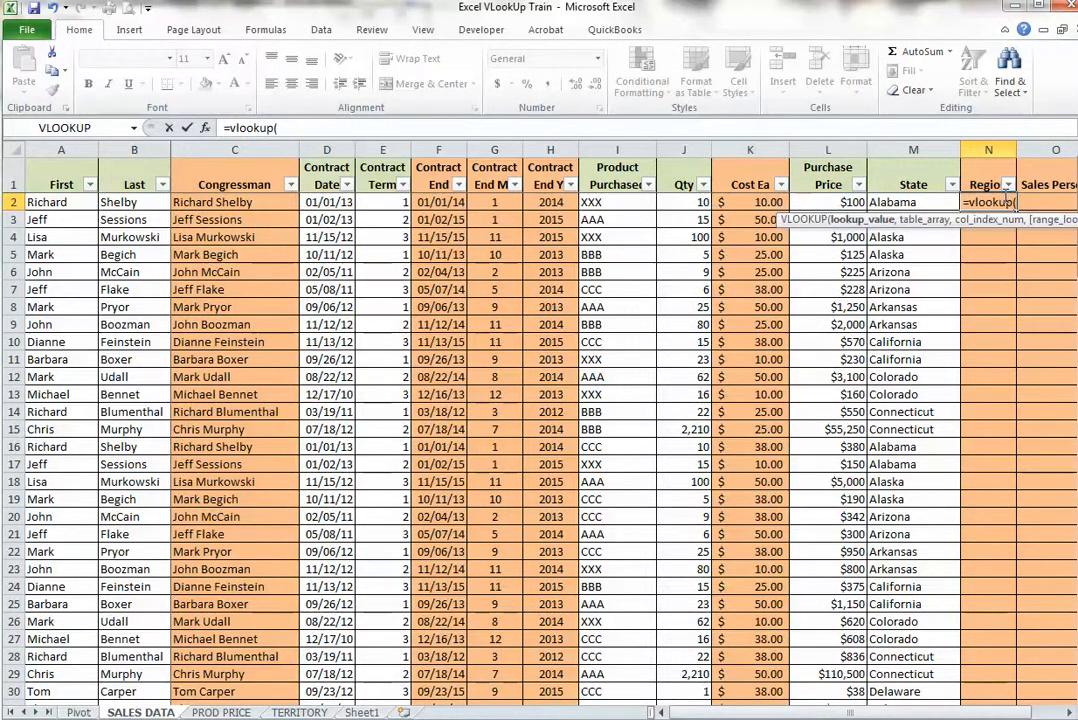
pyautogui.click(900, 202)
pyautogui.write(',')
# Complete the Region formula in N2 with table range TERRITORY!A2:C51 and column index 2.
pyautogui.click(318, 712)
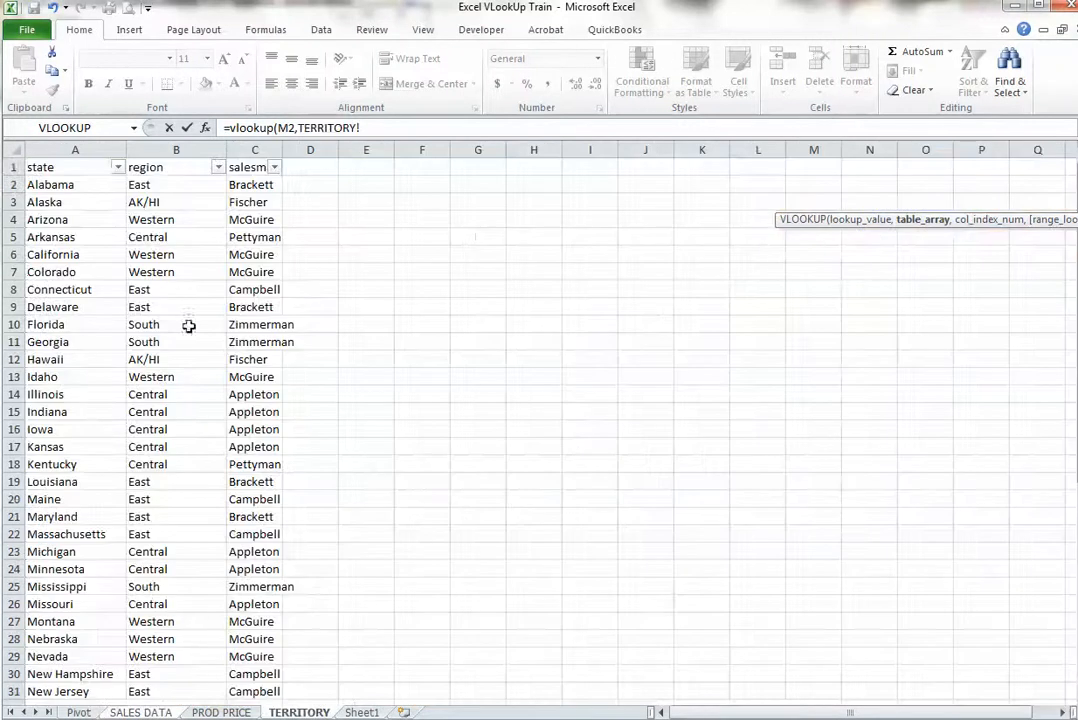
pyautogui.moveTo(40, 185); pyautogui.dragTo(253, 197)
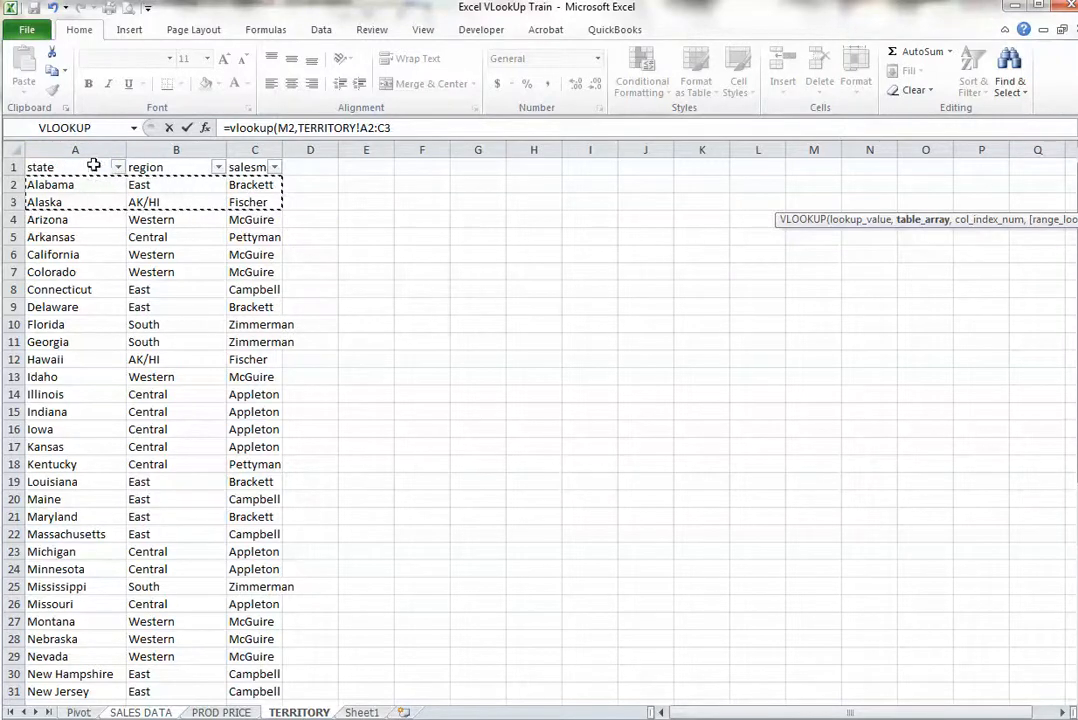
pyautogui.moveTo(63, 181); pyautogui.dragTo(232, 185)
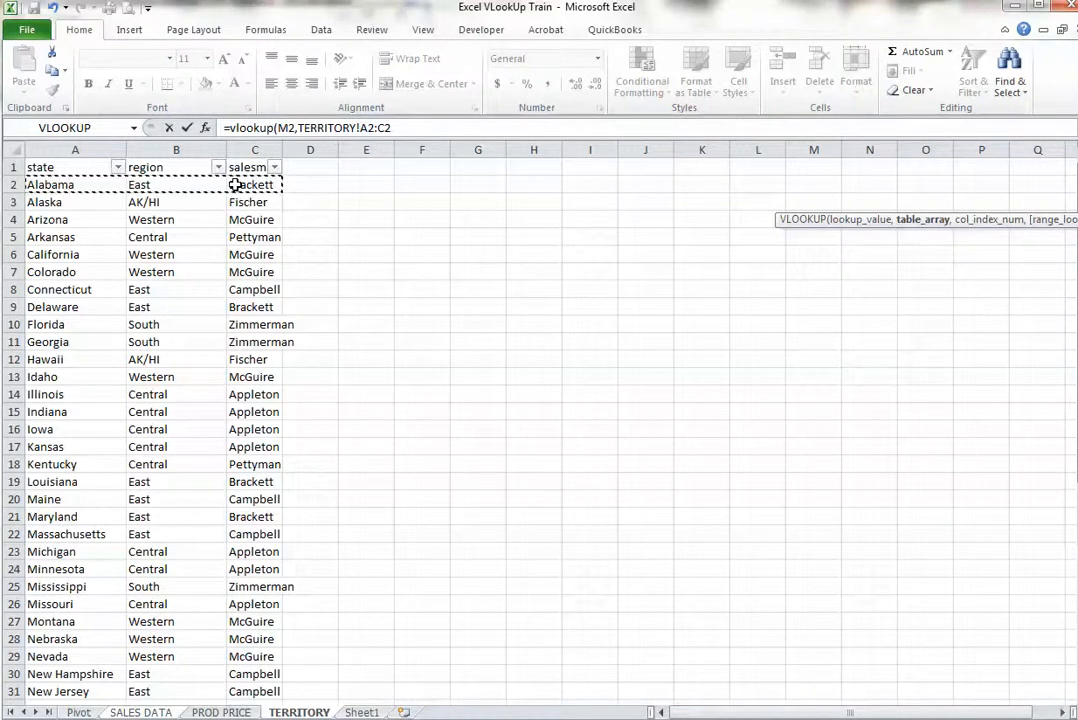
pyautogui.hotkey('ctrl', 'shift', 'Down')
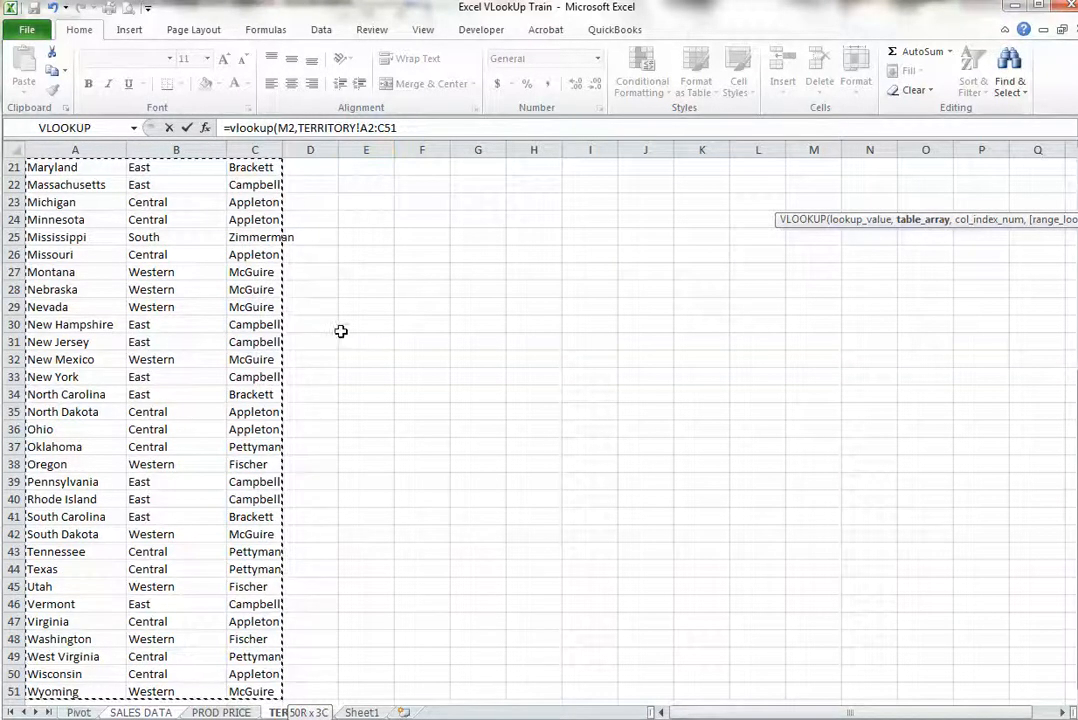
pyautogui.click(416, 127)
pyautogui.write(',2')
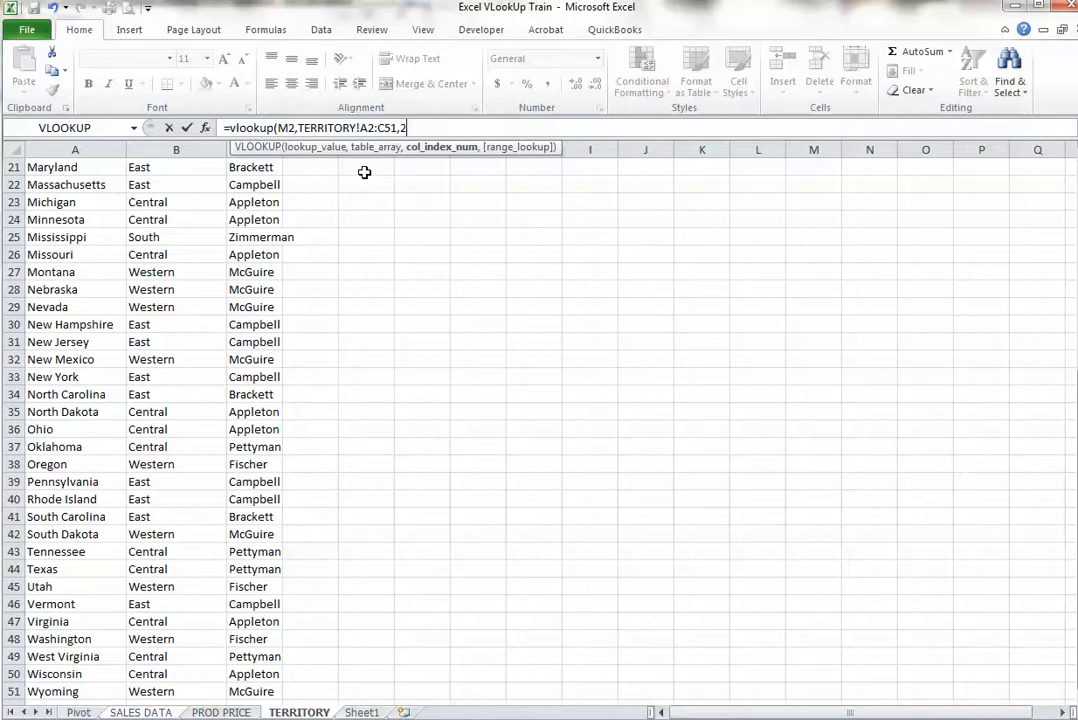
pyautogui.press('Return')
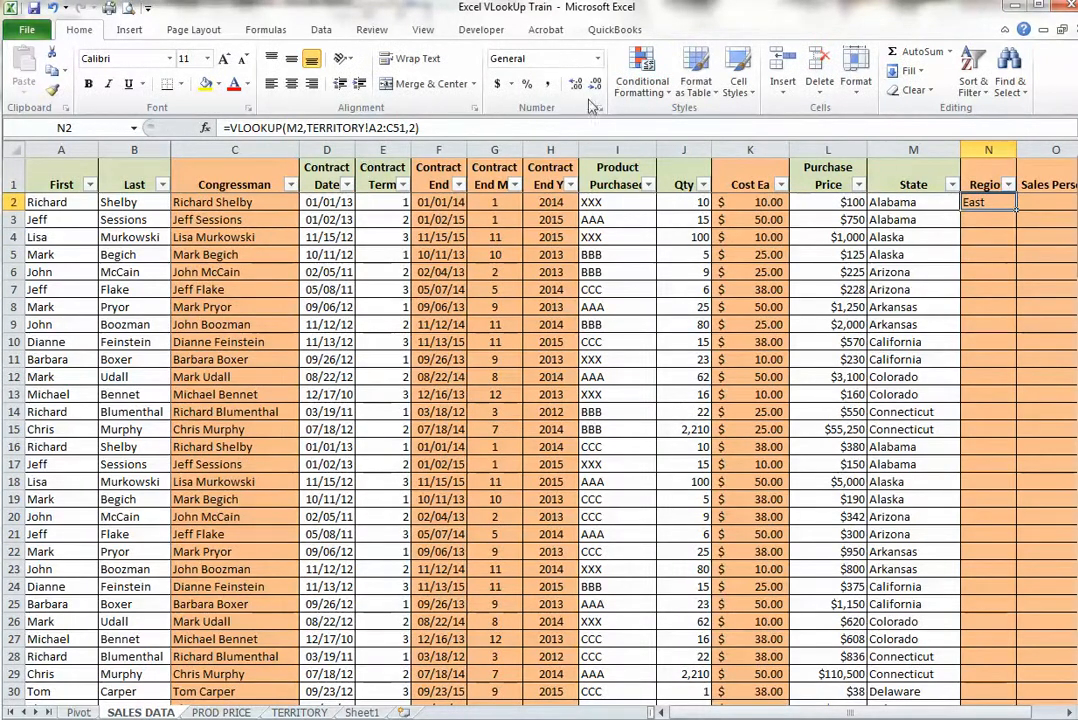
# Copy the formula text of N2 into Sales Person cell O2 with its references unshifted, as =VLOOKUP(M2,TERRITORY!A2:C51,2).
pyautogui.click(434, 127)
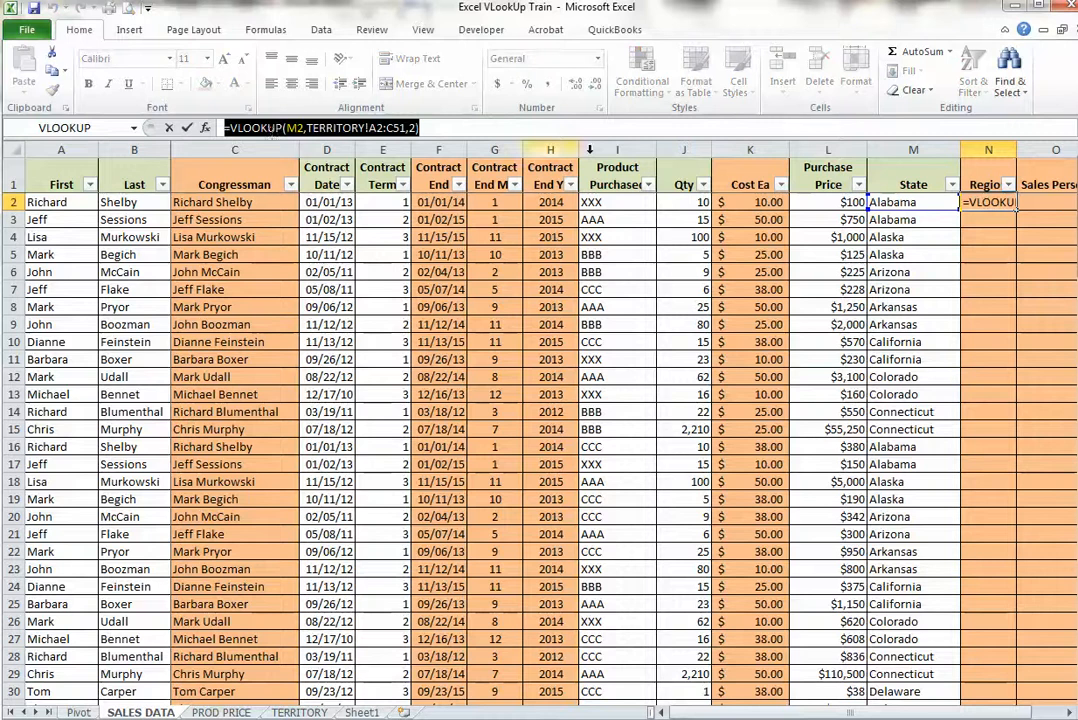
pyautogui.press('Escape')
pyautogui.click(1052, 202)
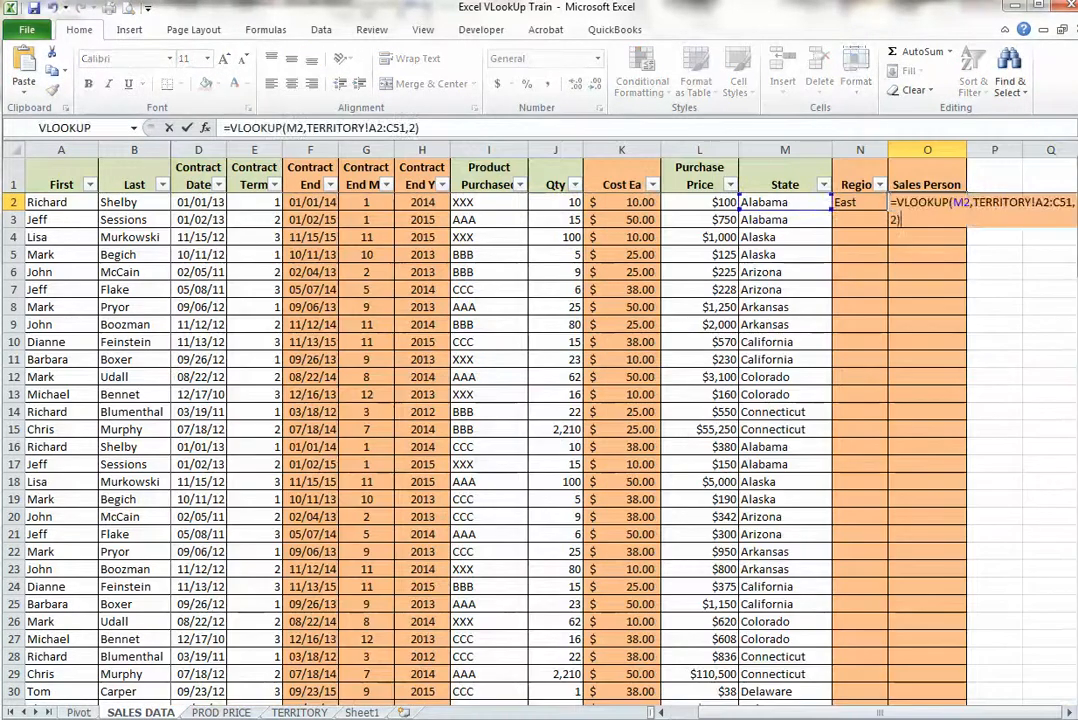
pyautogui.press('Return')
pyautogui.press('Up')
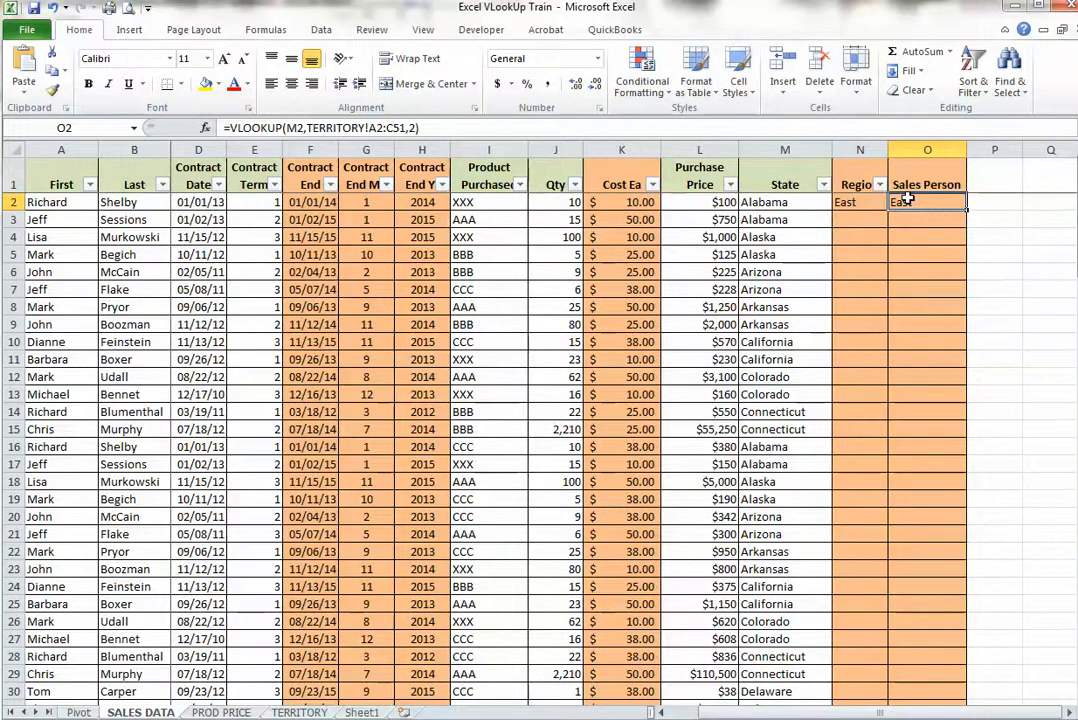
# Change the column index in the Sales Person formula in O2 to 3, the salesman column of the TERRITORY sheet.
pyautogui.click(299, 712)
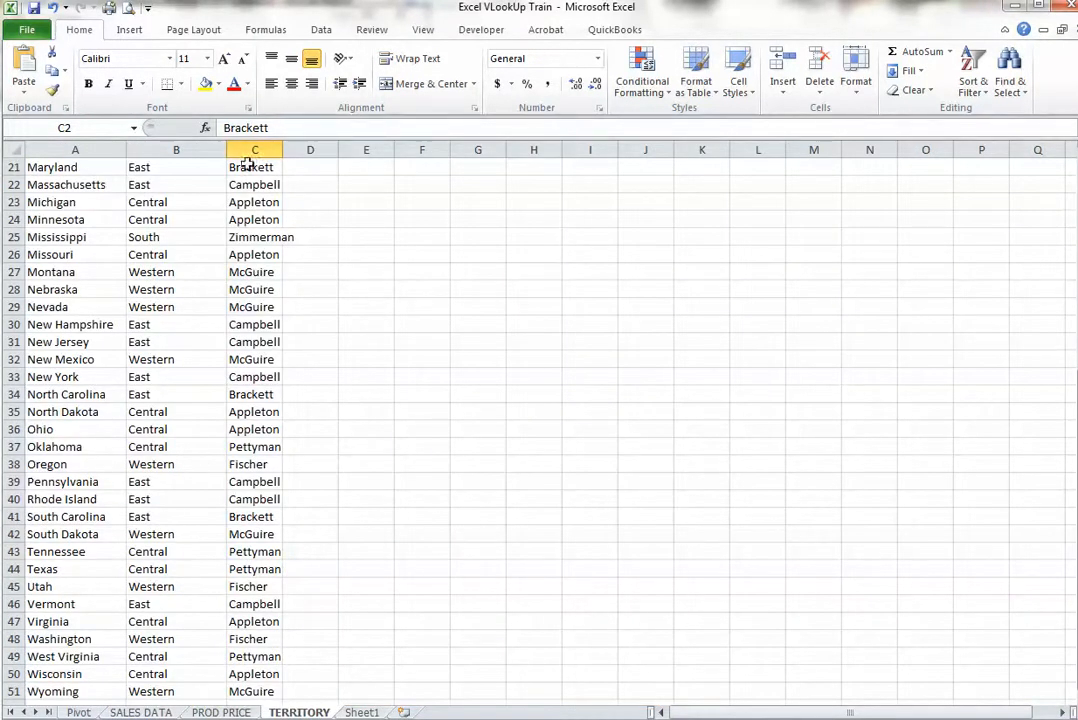
pyautogui.click(148, 713)
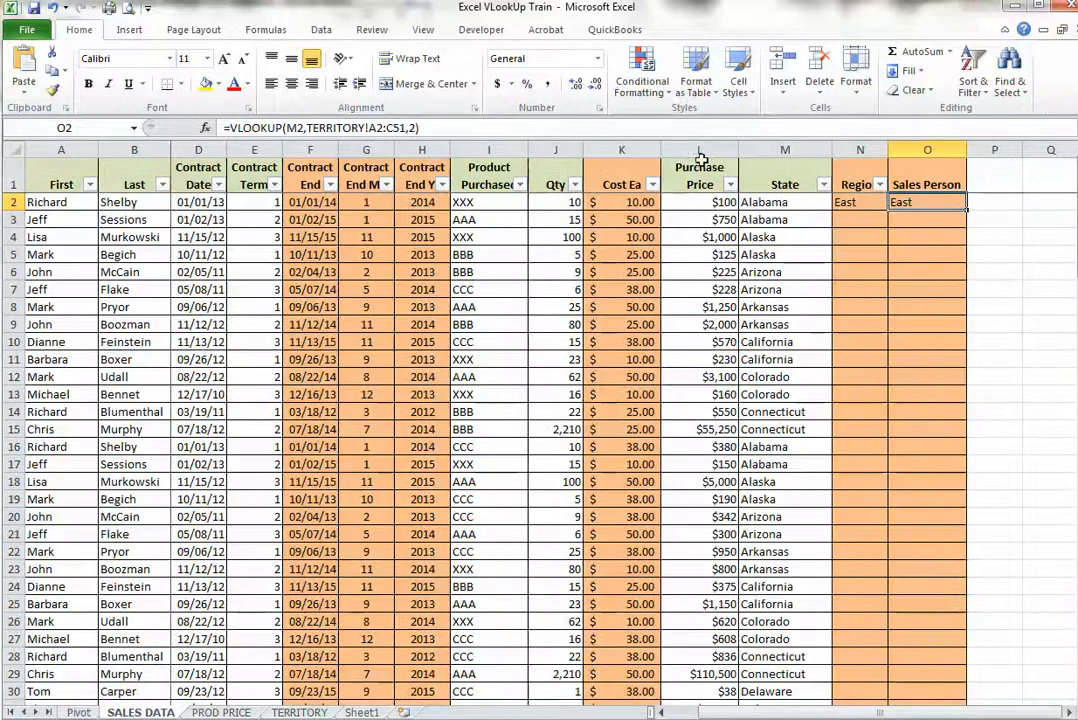
pyautogui.click(415, 128)
pyautogui.press('BackSpace')
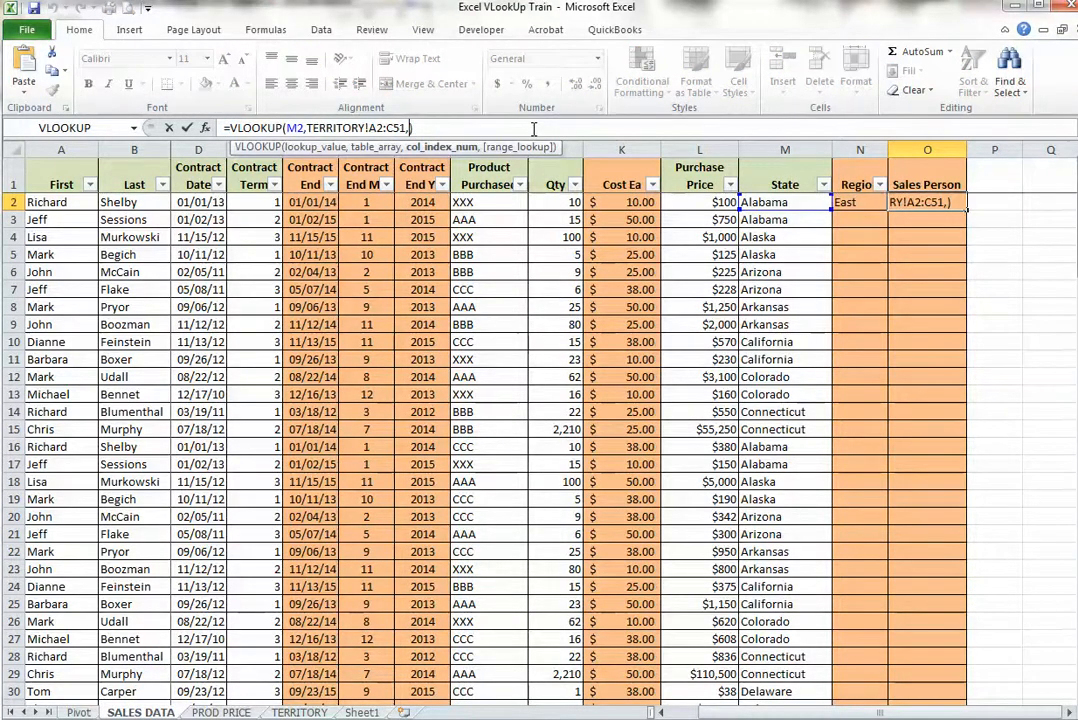
pyautogui.write('3')
pyautogui.press('Return')
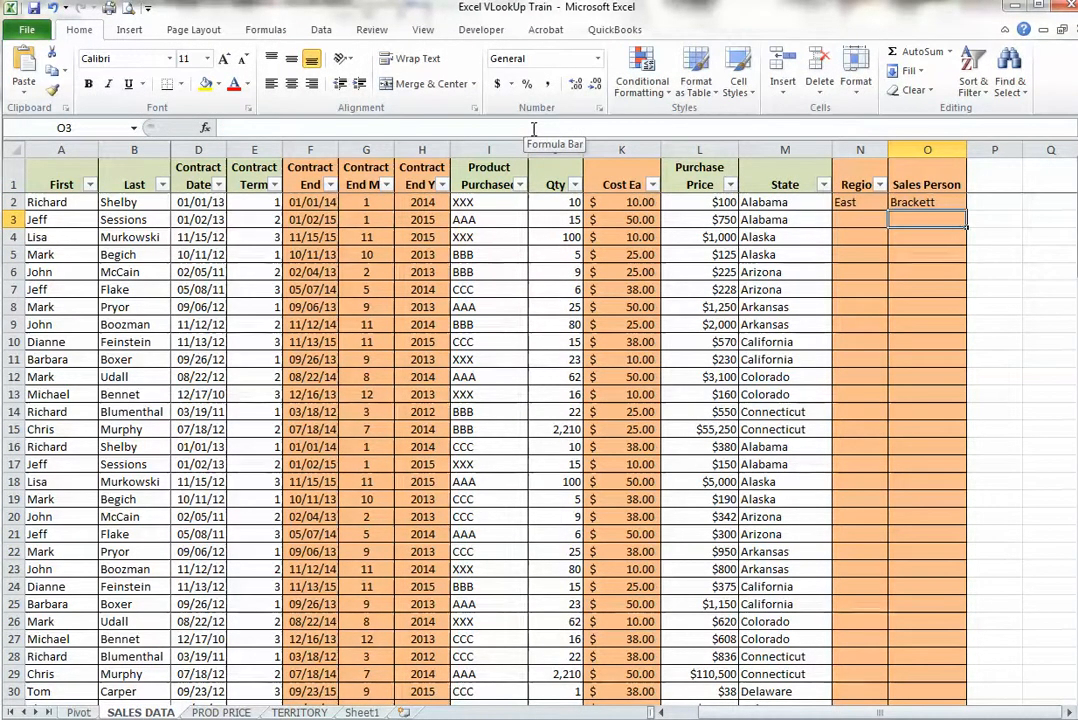
# Make the table range in the Region formula in N2 absolute, as TERRITORY!$A$2:$C$51.
pyautogui.click(855, 202)
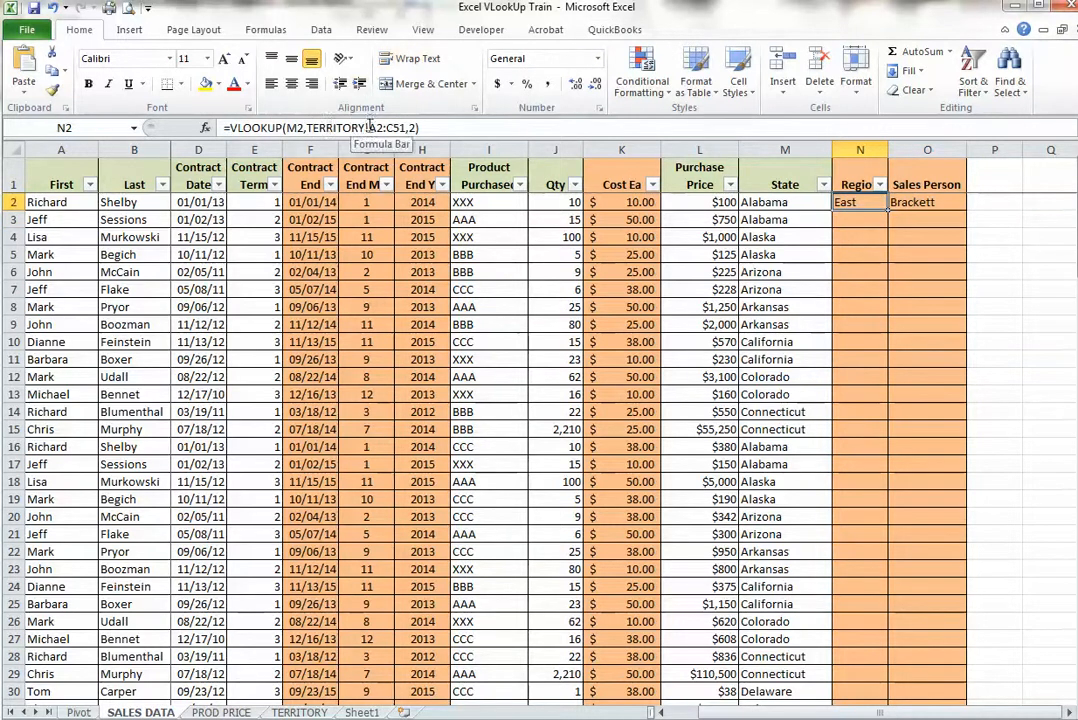
pyautogui.click(364, 128)
pyautogui.write('$')
pyautogui.press('Right')
pyautogui.write('$')
pyautogui.press('Right')
pyautogui.press('Right')
pyautogui.write('$')
pyautogui.press('Right')
pyautogui.write('$')
pyautogui.hotkey('ctrl', 'Return')
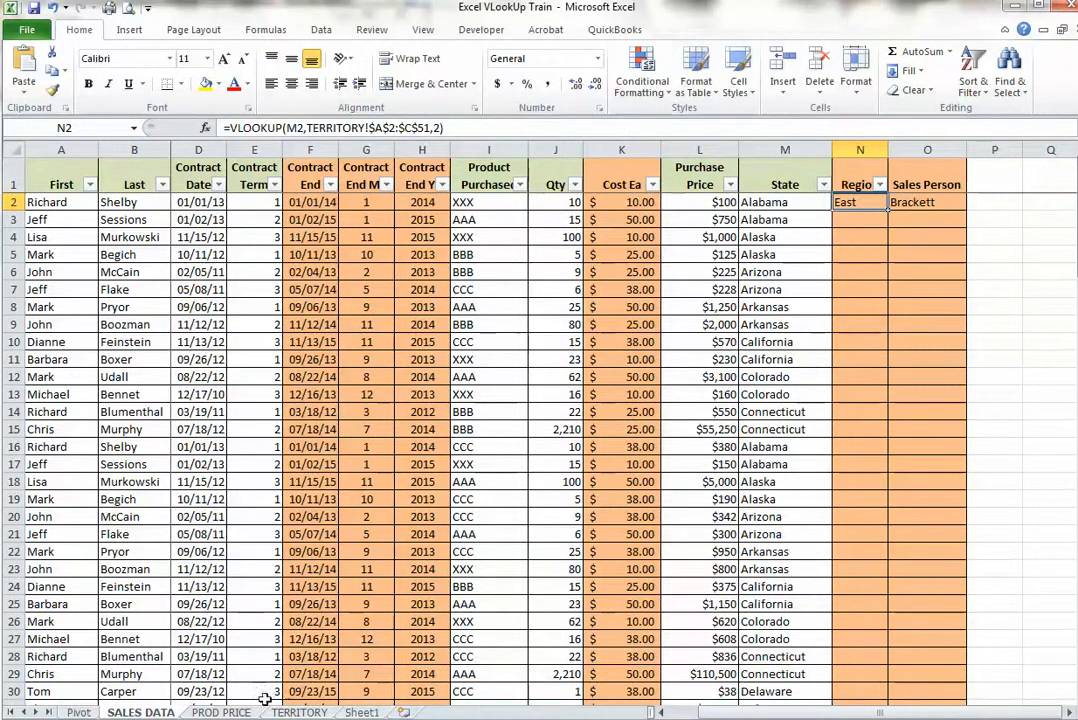
# Lock the TERRITORY table range in the Sales Person formula in O2 with absolute references.
pyautogui.click(305, 713)
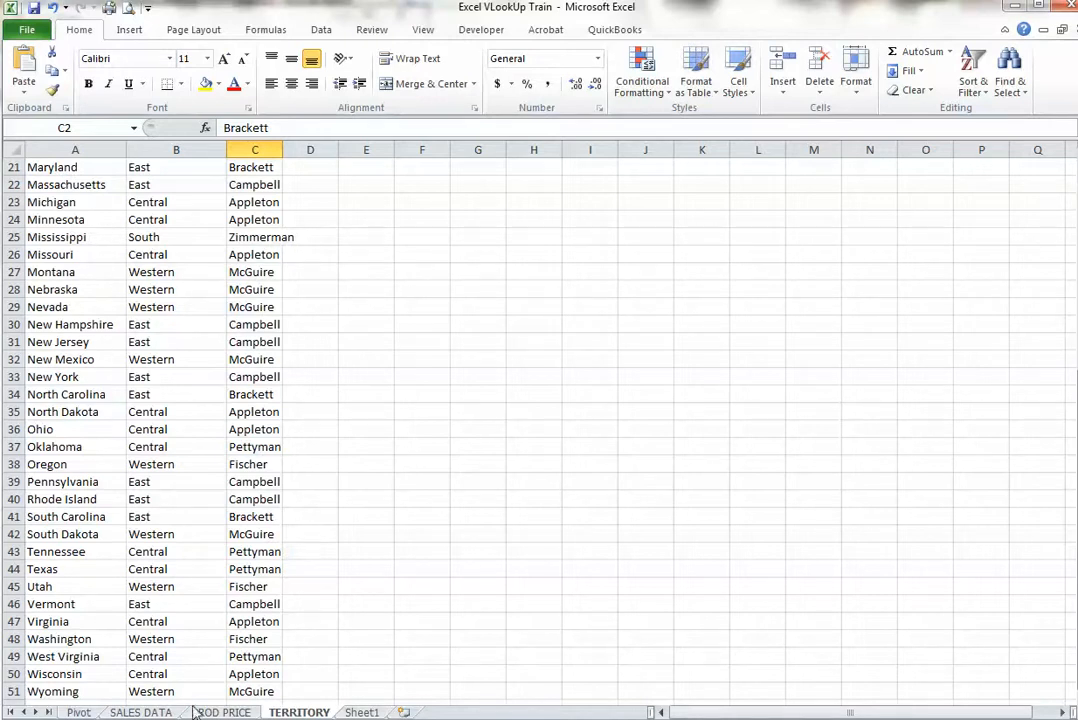
pyautogui.click(152, 713)
pyautogui.click(893, 202)
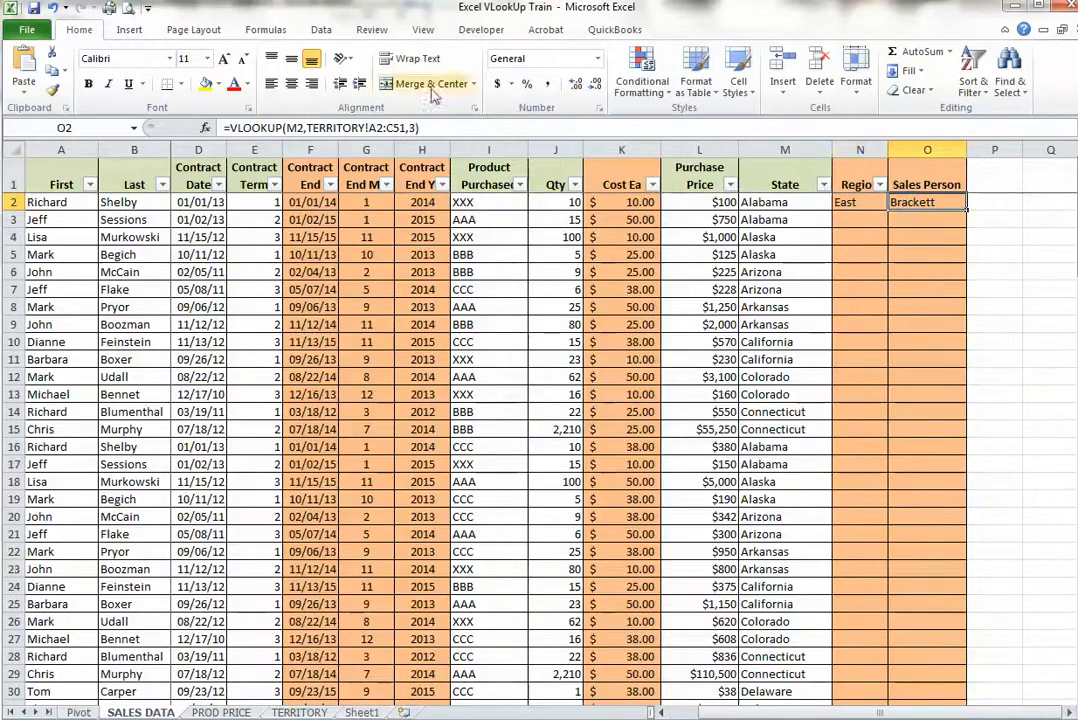
pyautogui.click(375, 128)
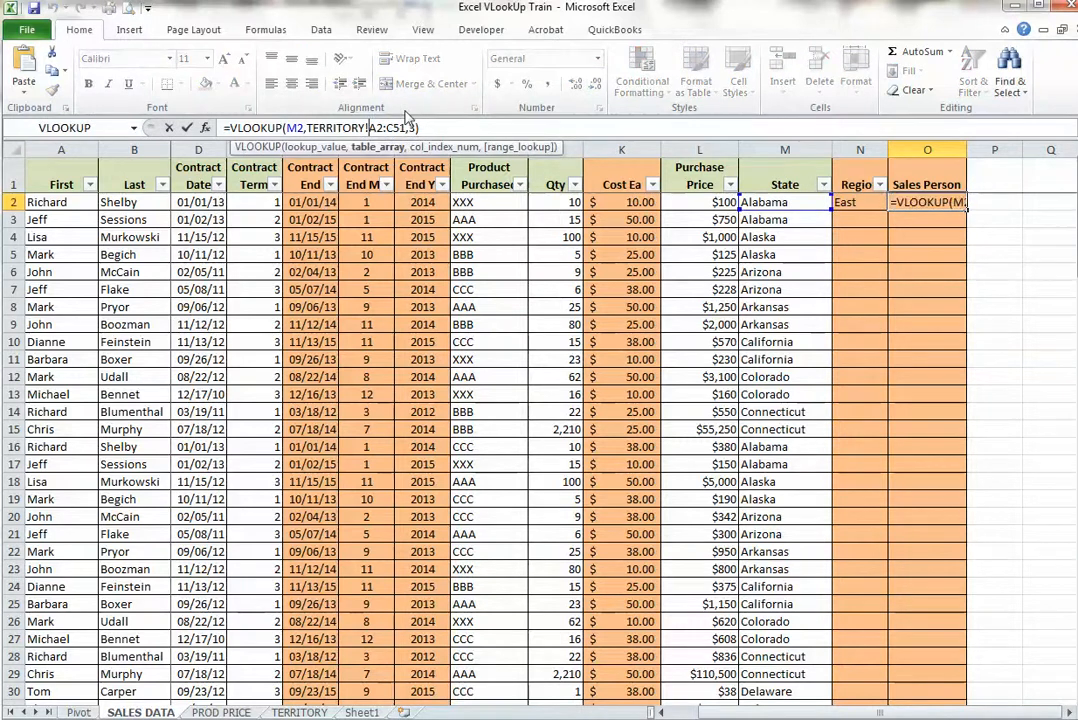
pyautogui.write('$')
pyautogui.press('Right')
pyautogui.write('$')
pyautogui.press('Right')
pyautogui.press('Right')
pyautogui.write('$')
pyautogui.press('Return')
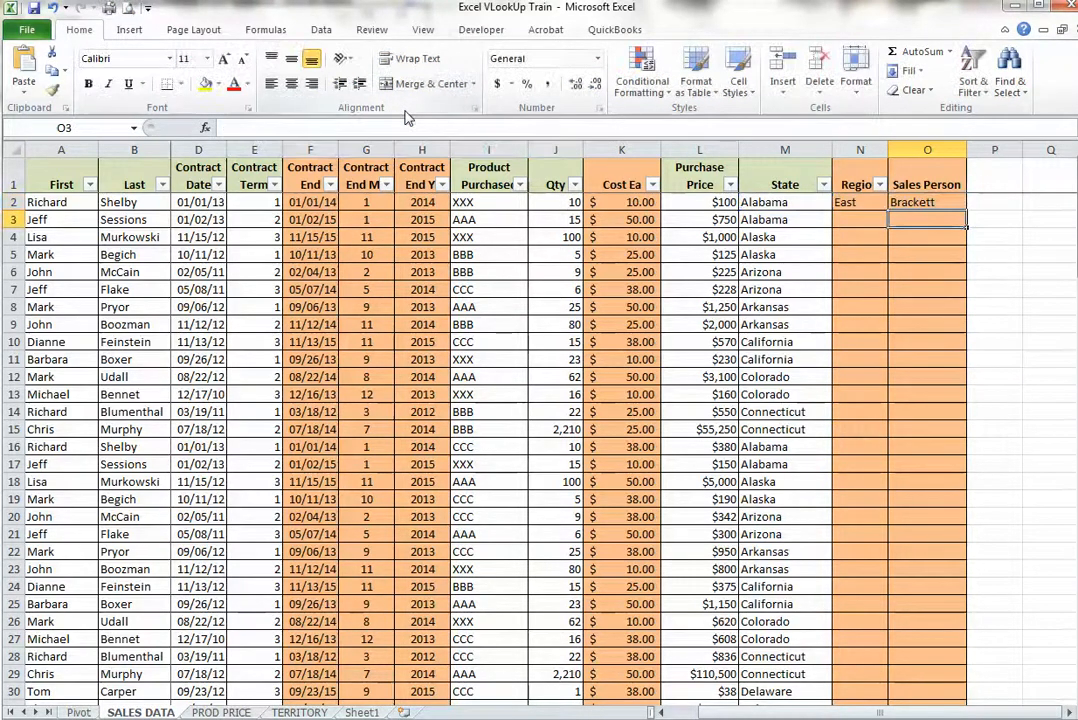
# Copy the Region and Sales Person formulas from N2:O2 down through row 127.
pyautogui.moveTo(860, 202); pyautogui.dragTo(912, 202)
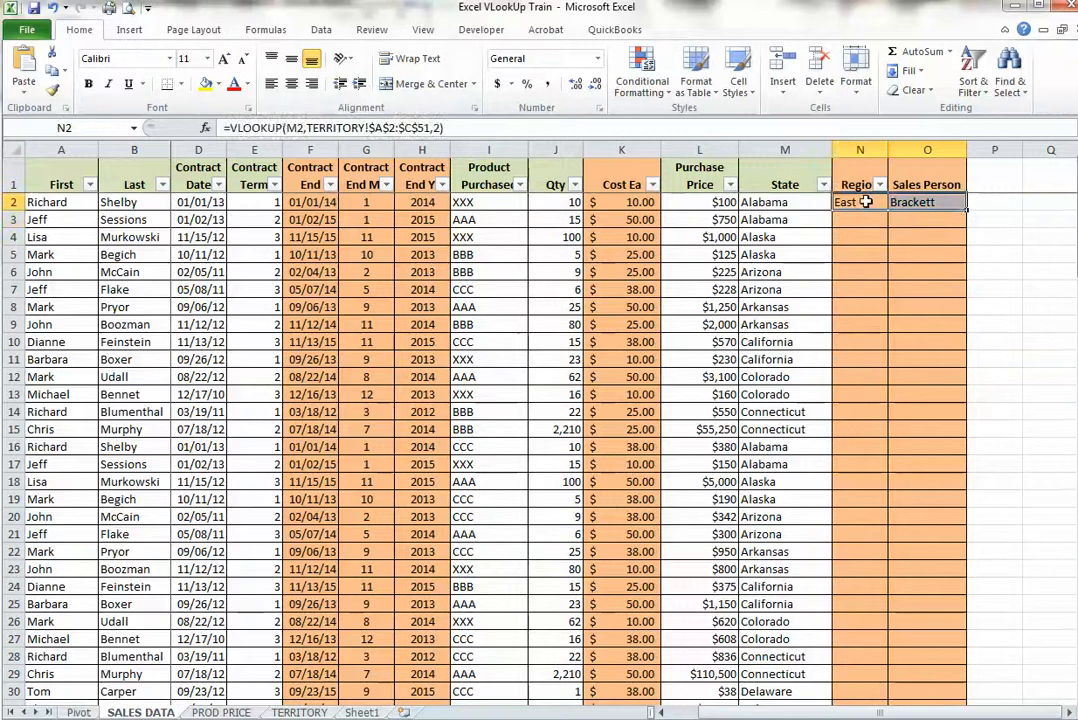
pyautogui.hotkey('ctrl', 'c')
pyautogui.click(866, 221)
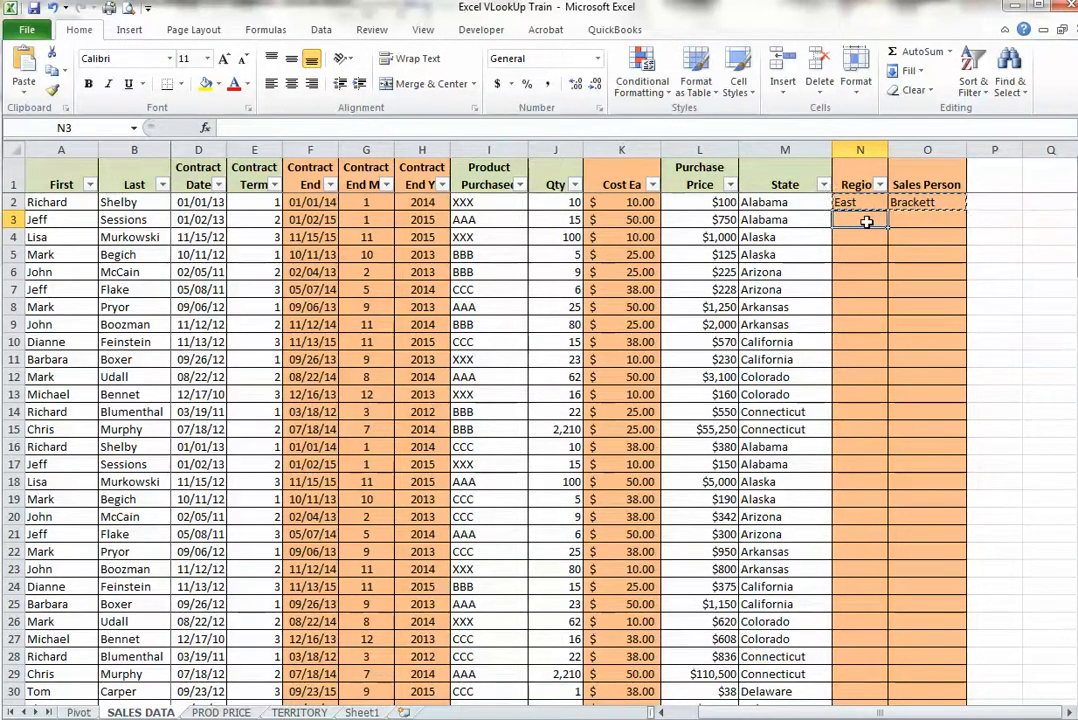
pyautogui.moveTo(866, 221); pyautogui.dragTo(908, 670)
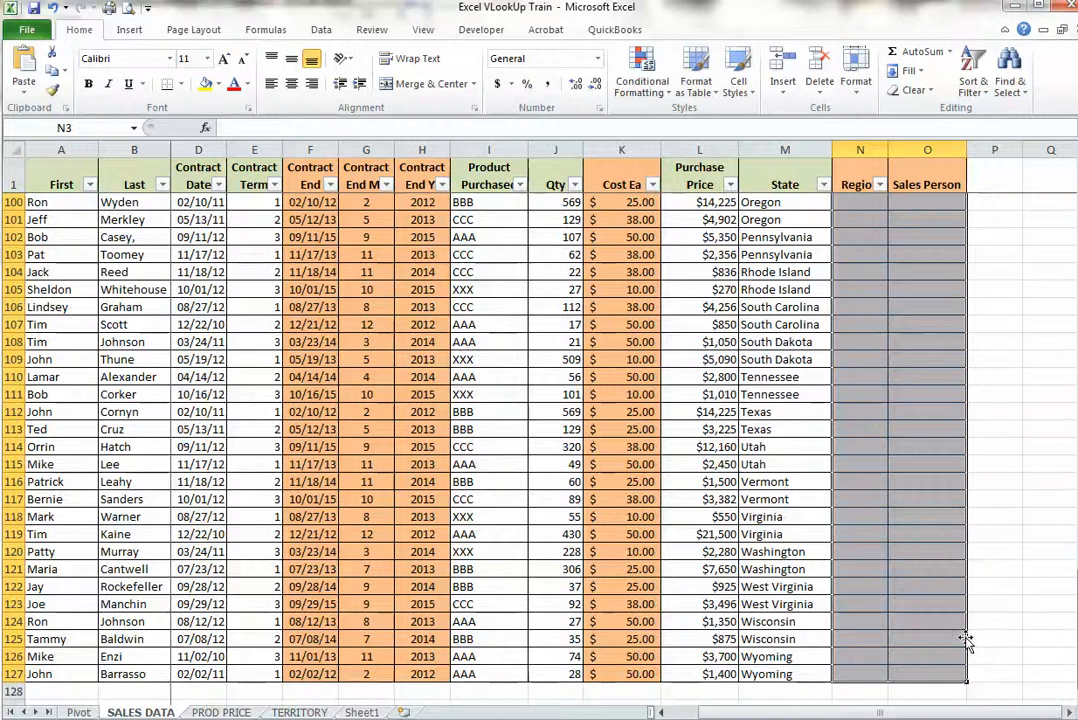
pyautogui.hotkey('ctrl', 'v')
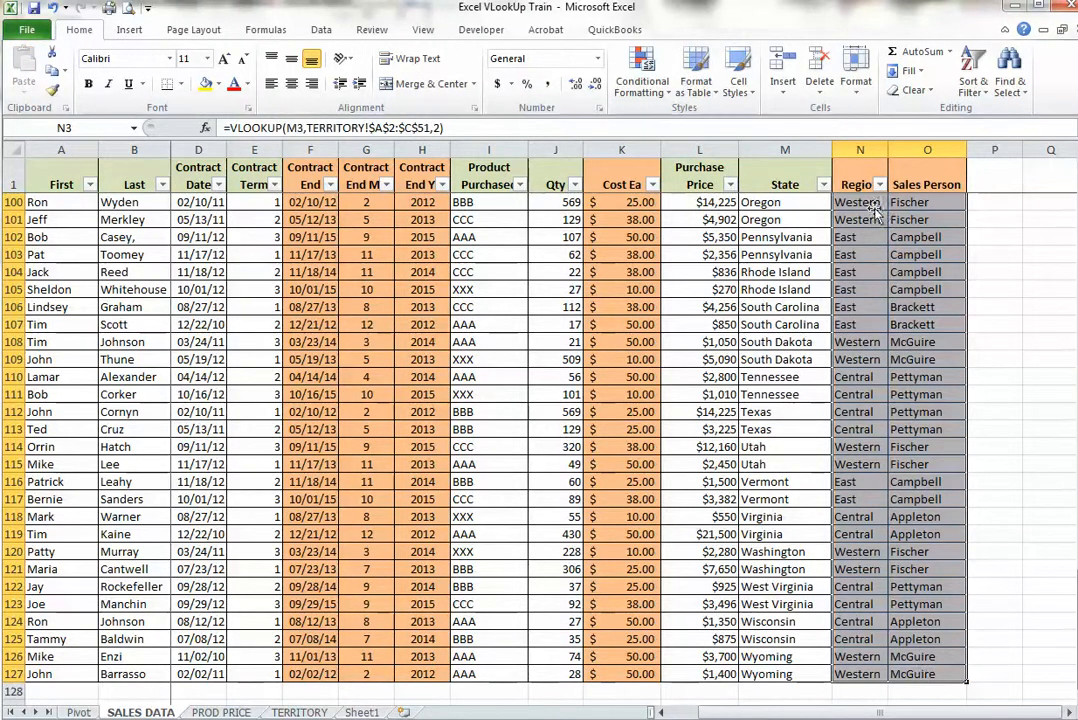
pyautogui.moveTo(850, 218); pyautogui.dragTo(935, 219)
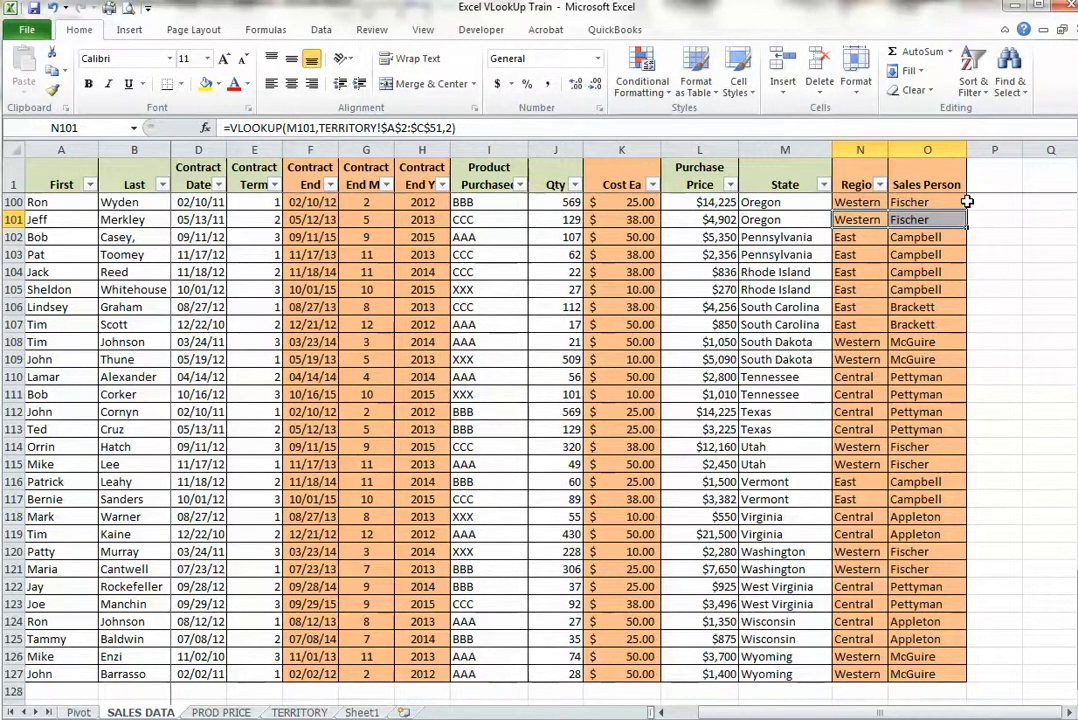
pyautogui.hotkey('ctrl', 'shift', 'Down')
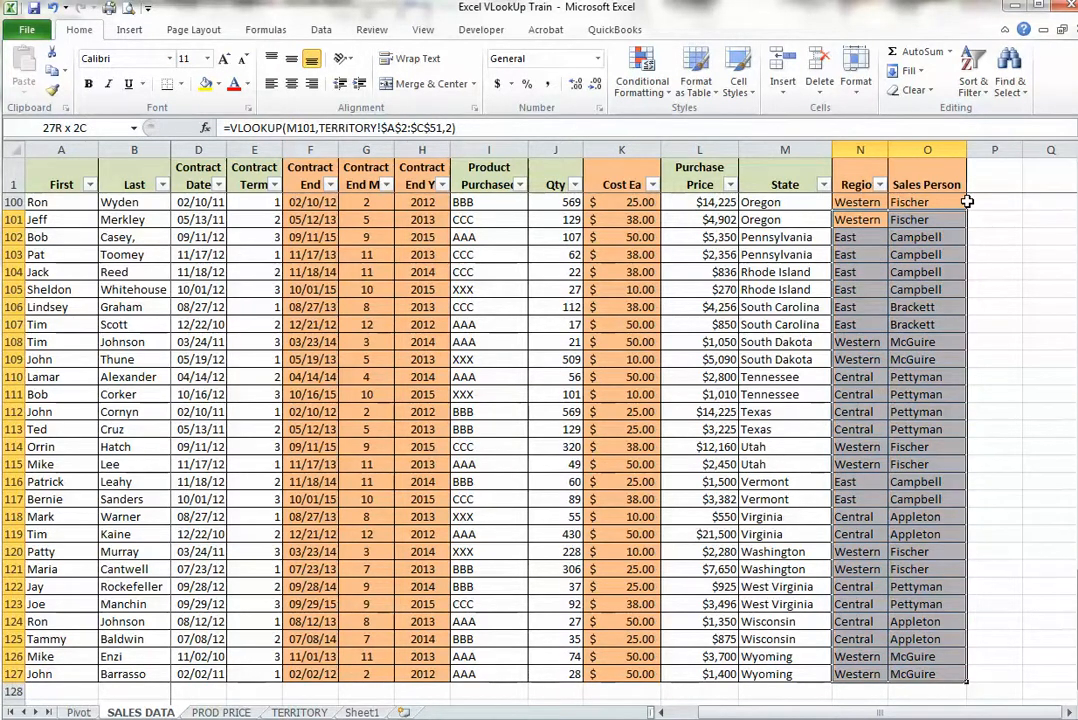
pyautogui.hotkey('ctrl', 'shift', 'Down')
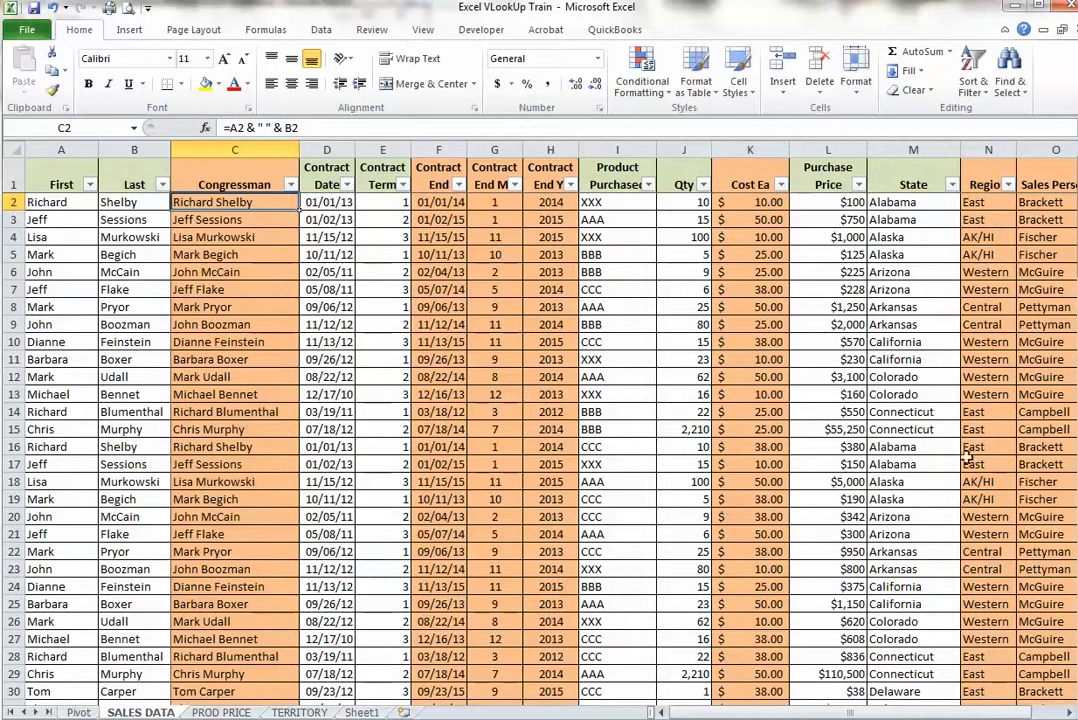
# Set Alabama's region on the TERRITORY sheet to Nw and return to SALES DATA to check the Region column.
pyautogui.click(945, 205)
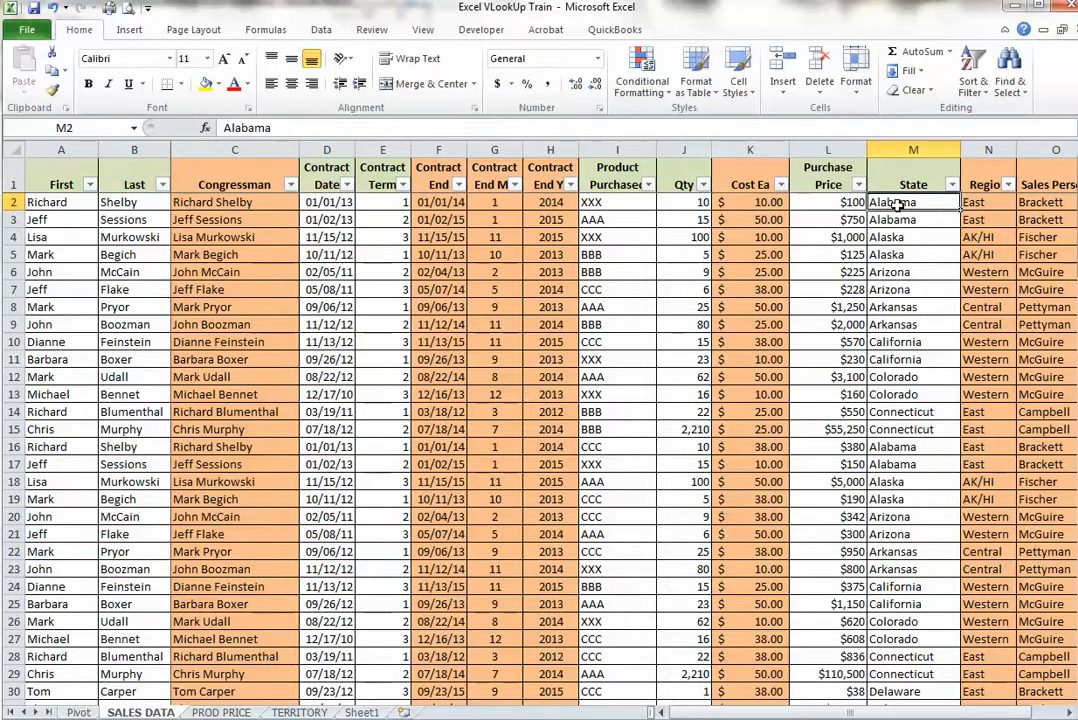
pyautogui.click(299, 712)
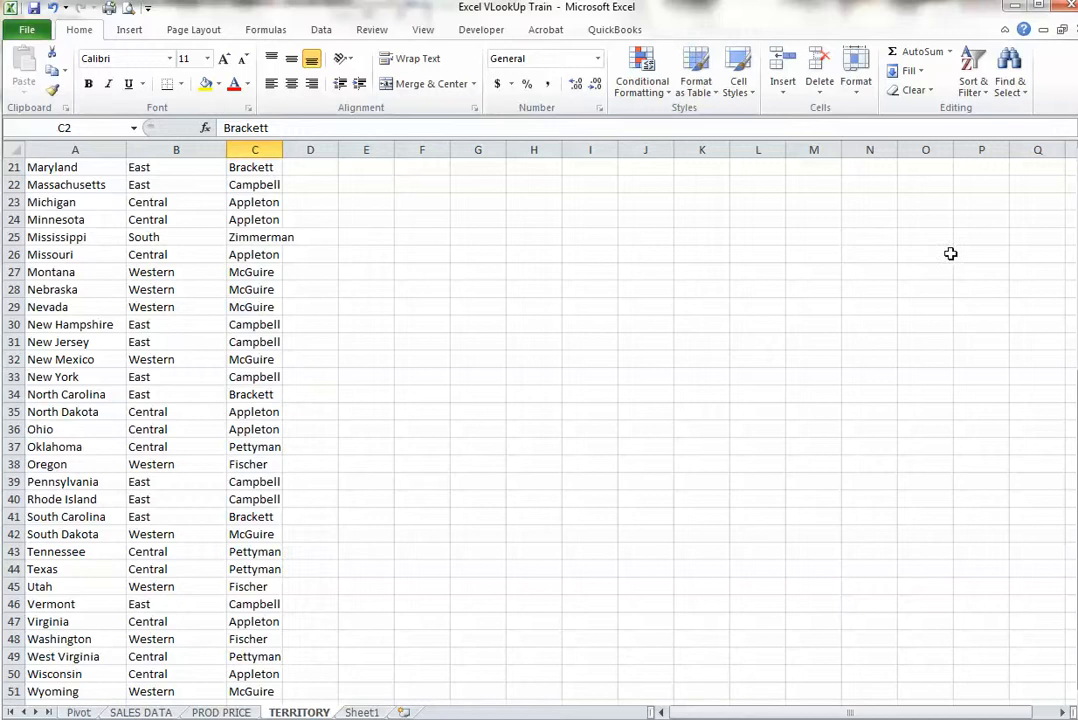
pyautogui.hotkey('ctrl', 'Home')
pyautogui.click(167, 183)
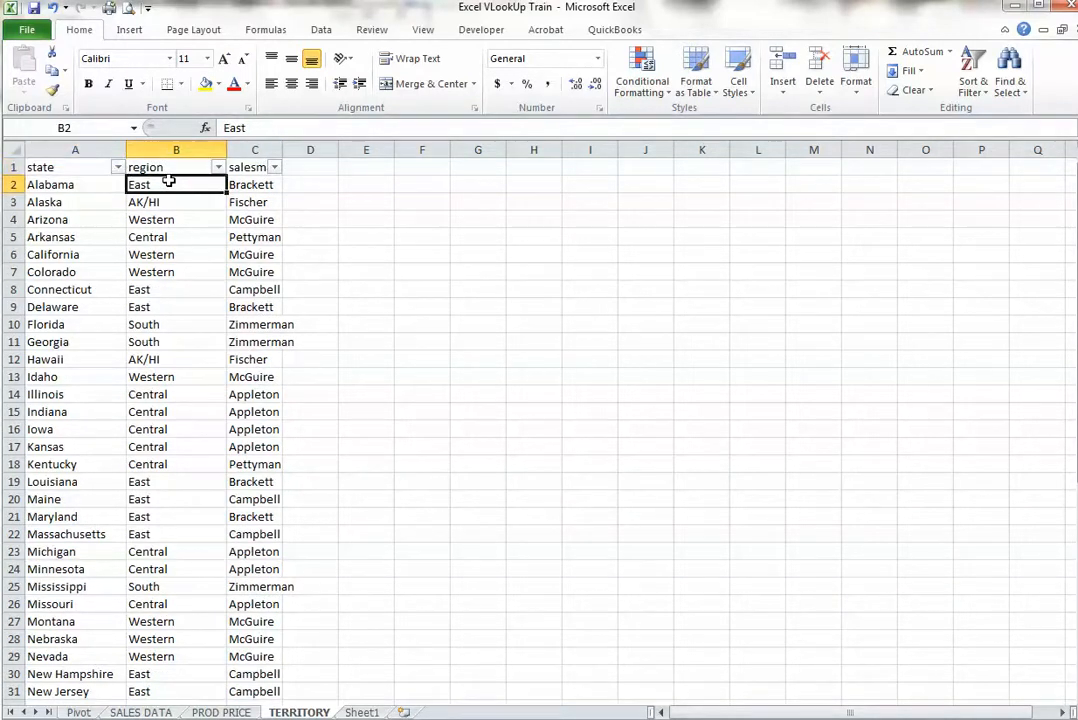
pyautogui.write('Nw')
pyautogui.press('Return')
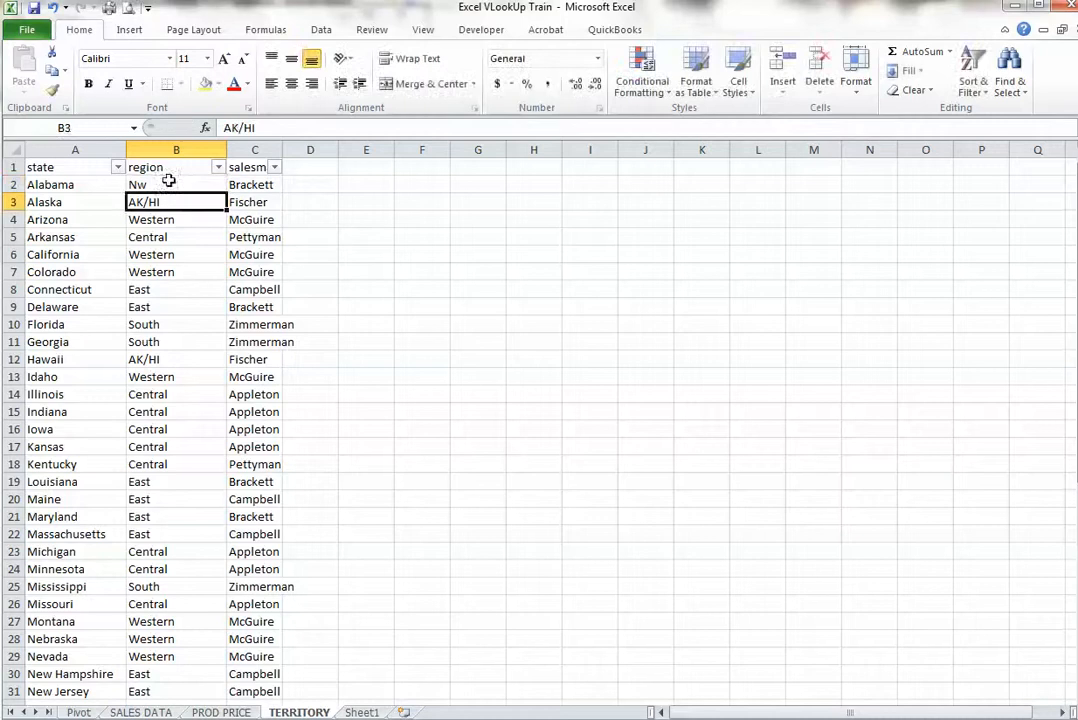
pyautogui.click(143, 712)
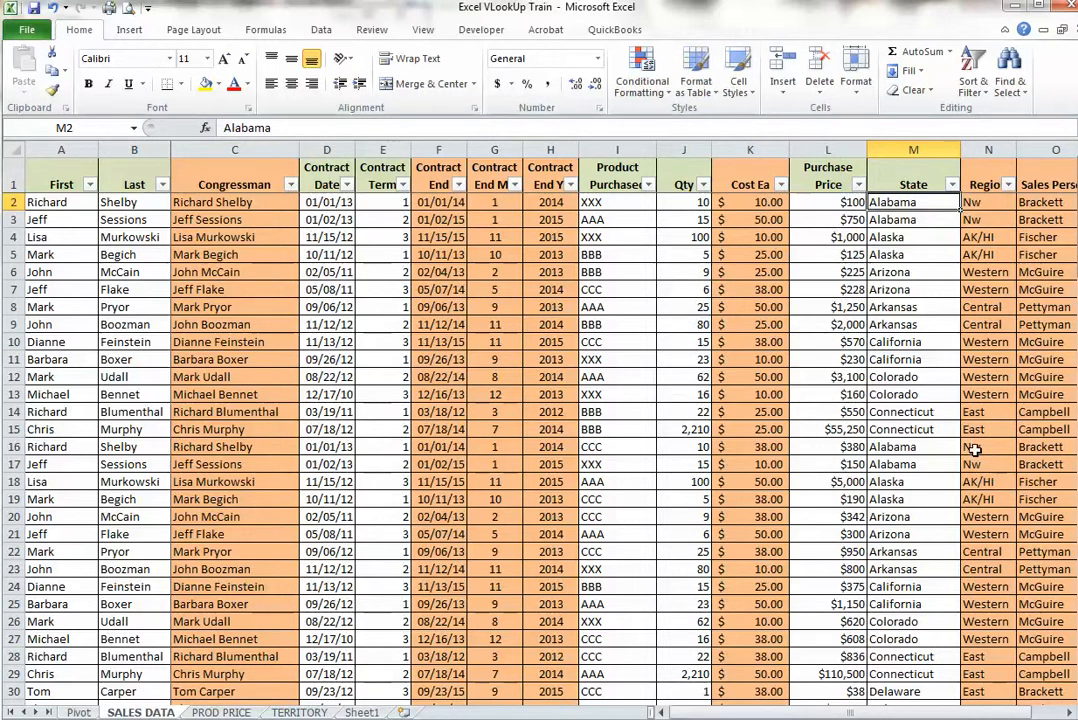
# View the VLookUp title image on Sheet1.
pyautogui.click(572, 390)
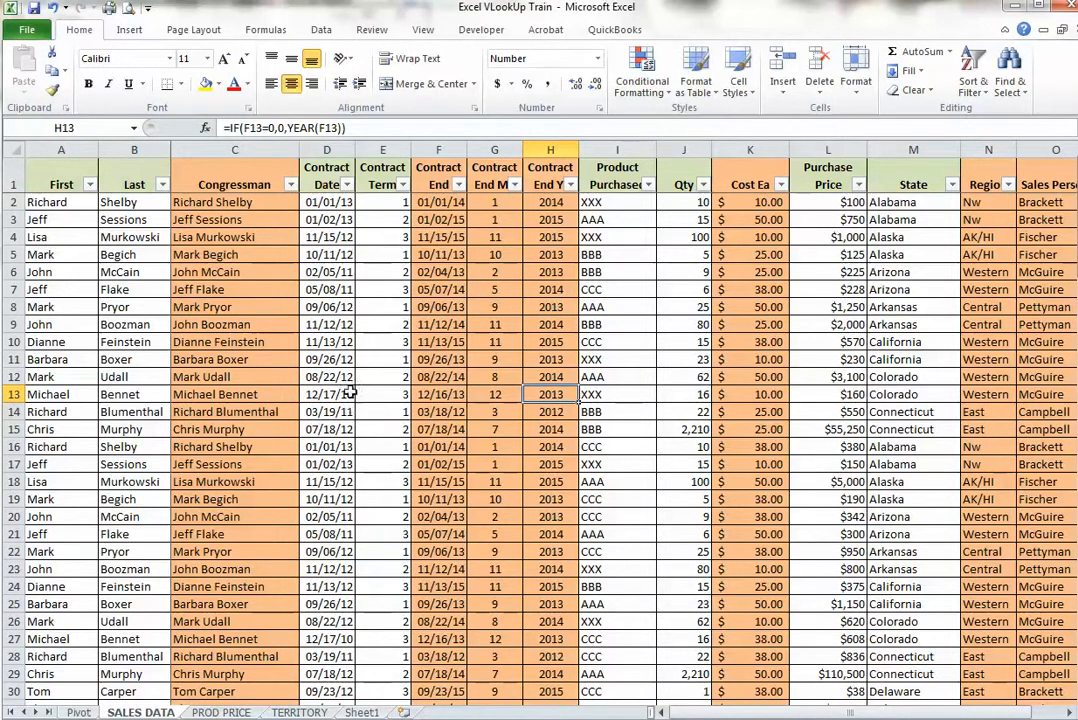
pyautogui.click(361, 712)
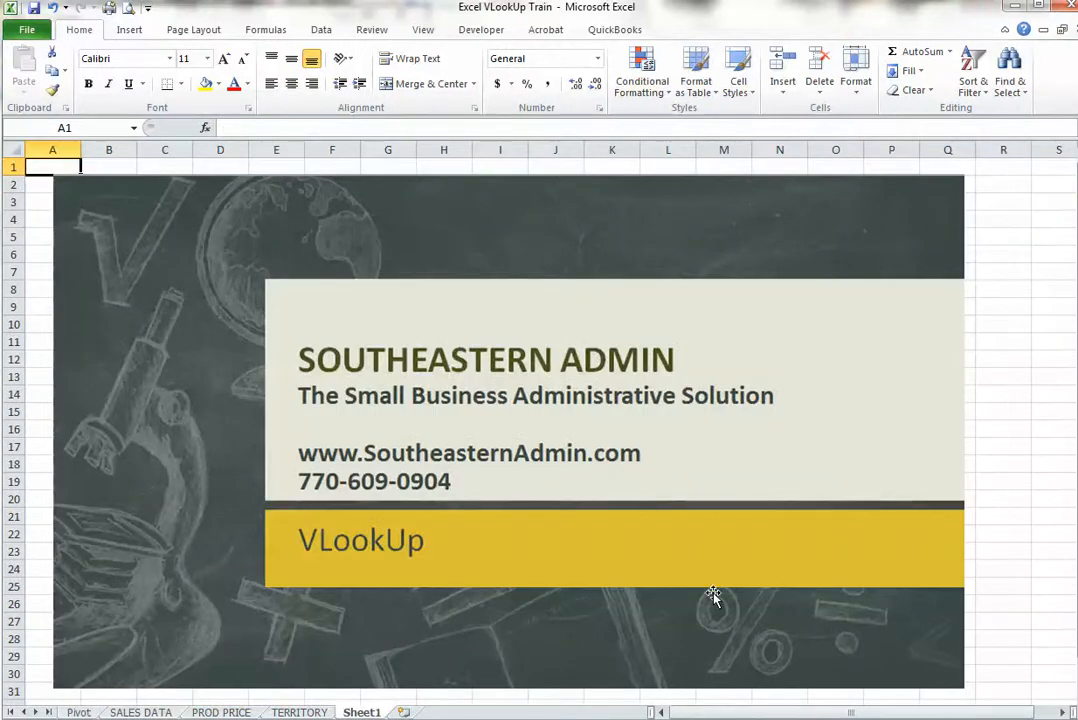
pyautogui.click(872, 719)
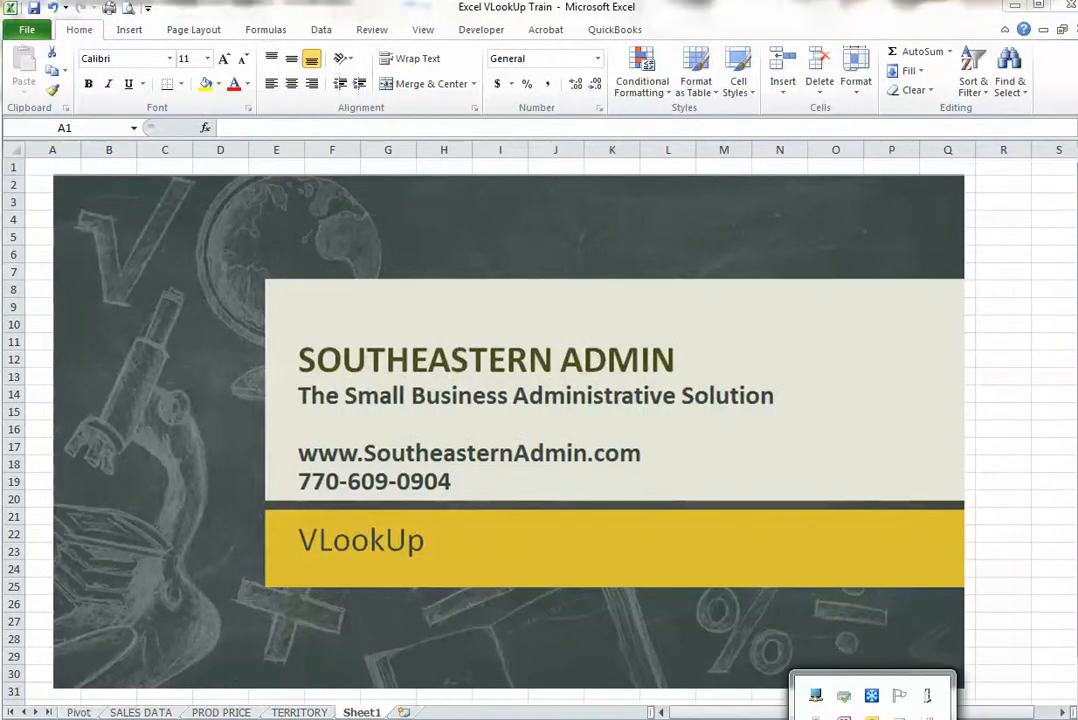